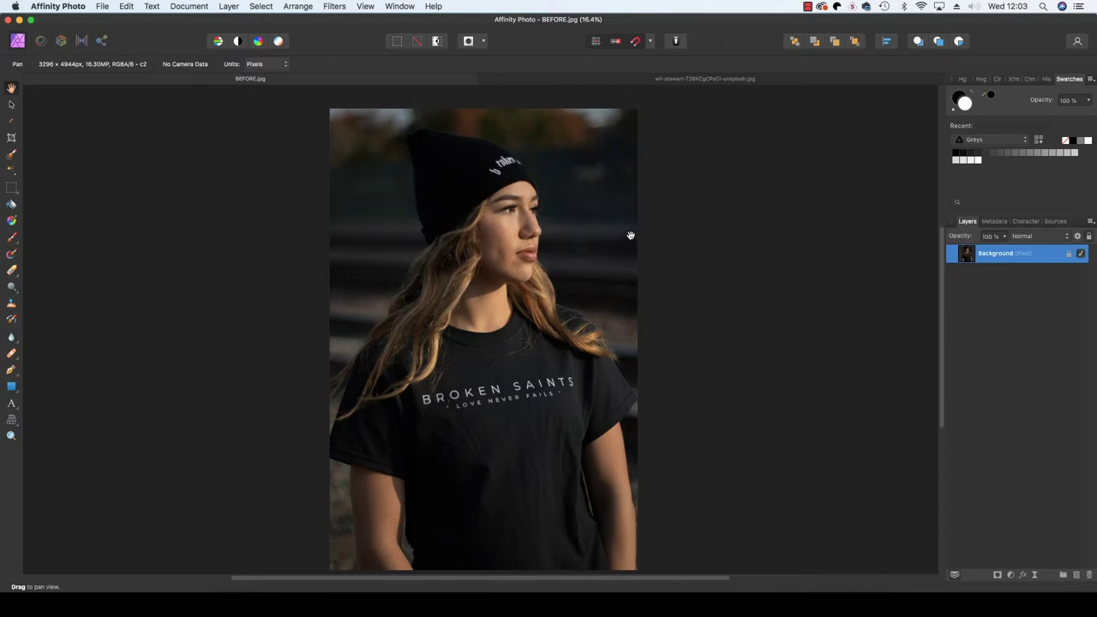
# Brush a selection over the woman's beanie and face down to her neck
pyautogui.click(613, 81)
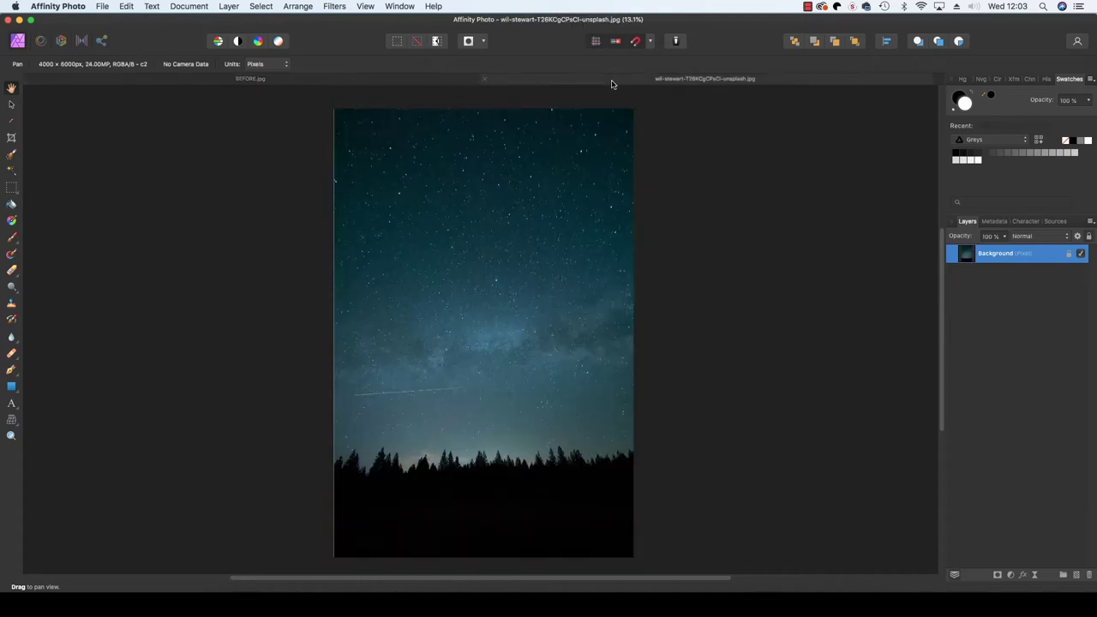
pyautogui.click(420, 82)
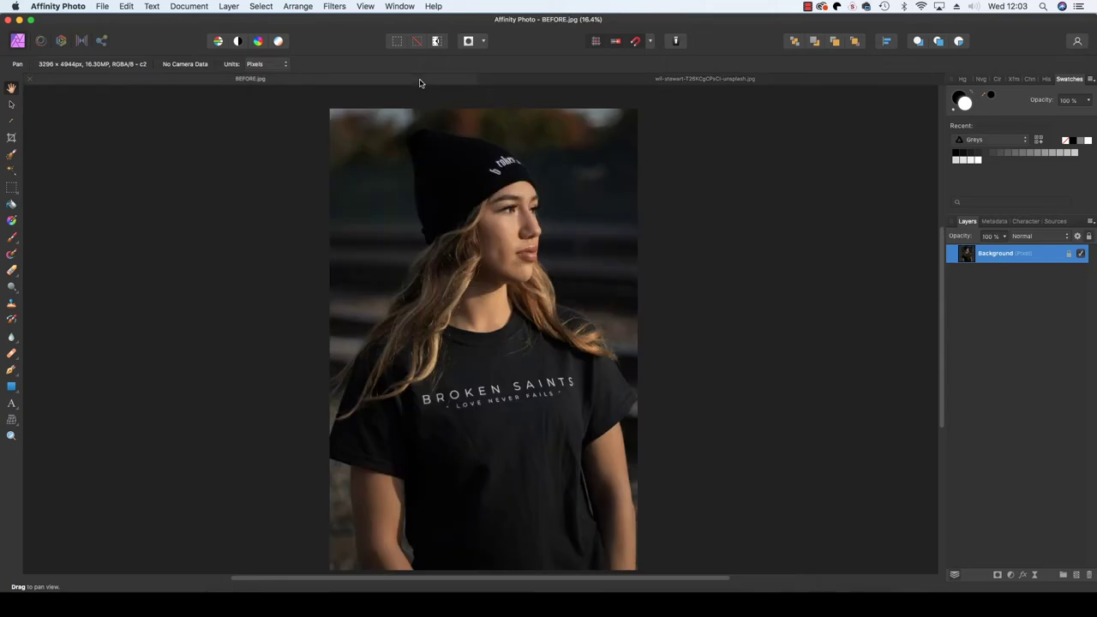
pyautogui.click(11, 156)
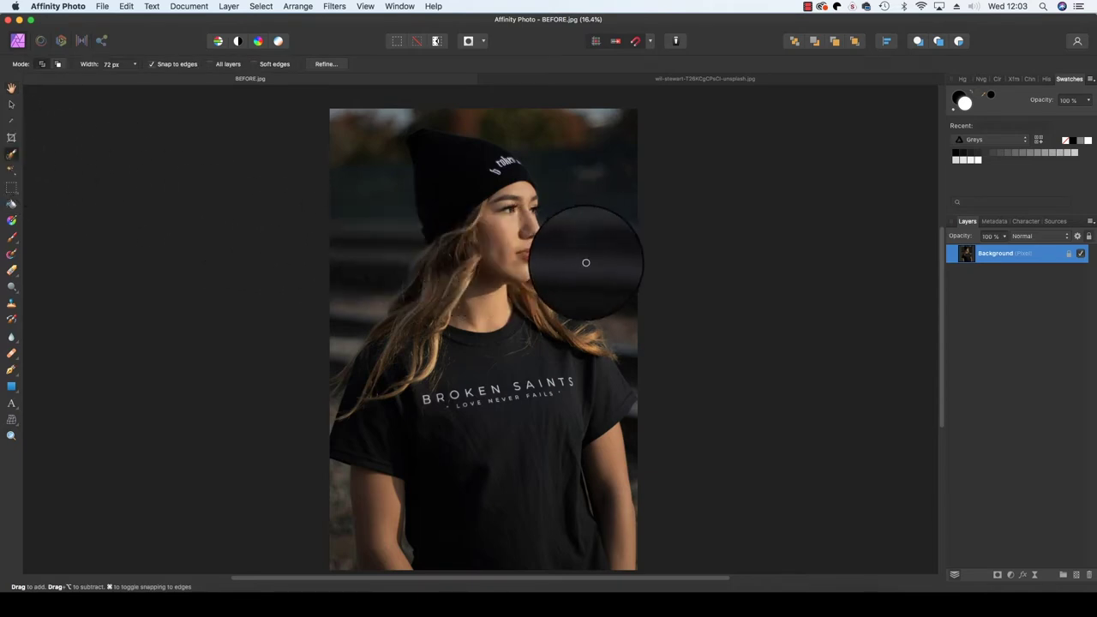
pyautogui.moveTo(501, 168)
pyautogui.mouseDown()
pyautogui.moveTo(465, 151)
pyautogui.moveTo(441, 163)
pyautogui.moveTo(435, 139)
pyautogui.moveTo(424, 139)
pyautogui.moveTo(437, 227)
pyautogui.moveTo(449, 179)
pyautogui.moveTo(432, 175)
pyautogui.moveTo(425, 187)
pyautogui.moveTo(424, 172)
pyautogui.moveTo(422, 187)
pyautogui.moveTo(416, 140)
pyautogui.moveTo(514, 180)
pyautogui.mouseUp()
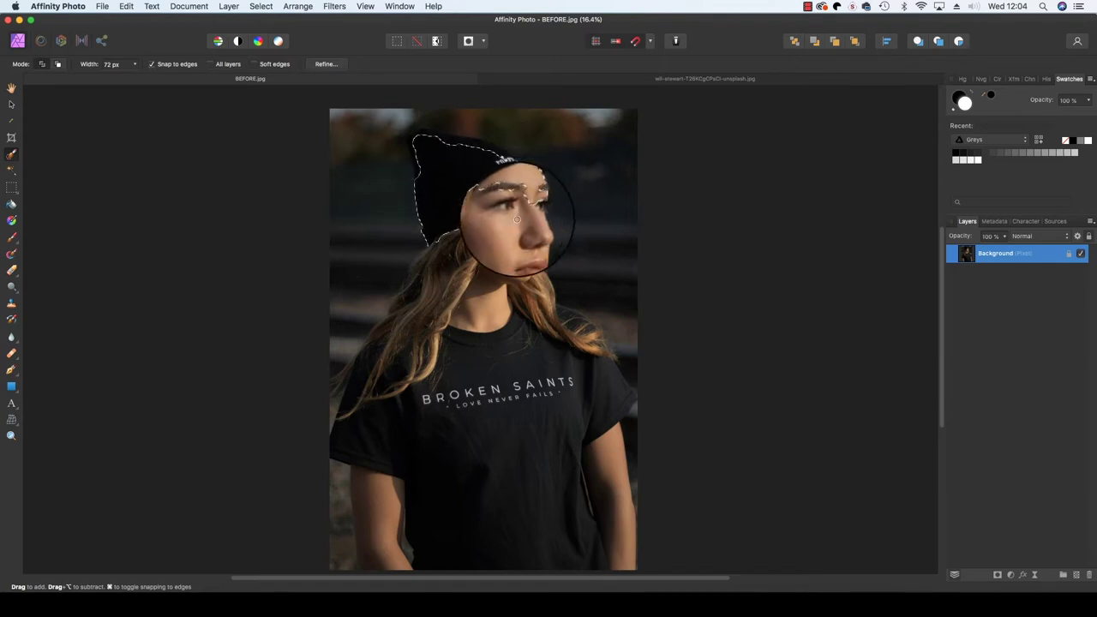
pyautogui.moveTo(517, 219)
pyautogui.mouseDown()
pyautogui.moveTo(525, 306)
pyautogui.moveTo(547, 324)
pyautogui.moveTo(562, 319)
pyautogui.moveTo(595, 380)
pyautogui.moveTo(618, 392)
pyautogui.moveTo(588, 331)
pyautogui.moveTo(559, 316)
pyautogui.moveTo(483, 234)
pyautogui.mouseUp()
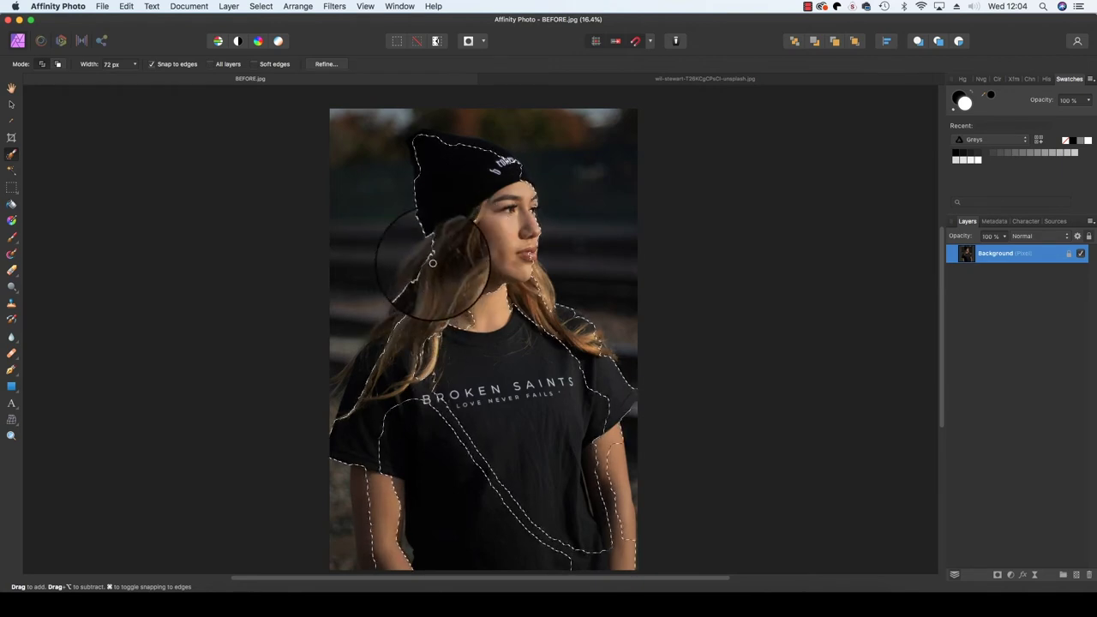
# Extend the selection along her hair, lower shirt, torso and right arm
pyautogui.moveTo(433, 259); pyautogui.dragTo(415, 293)
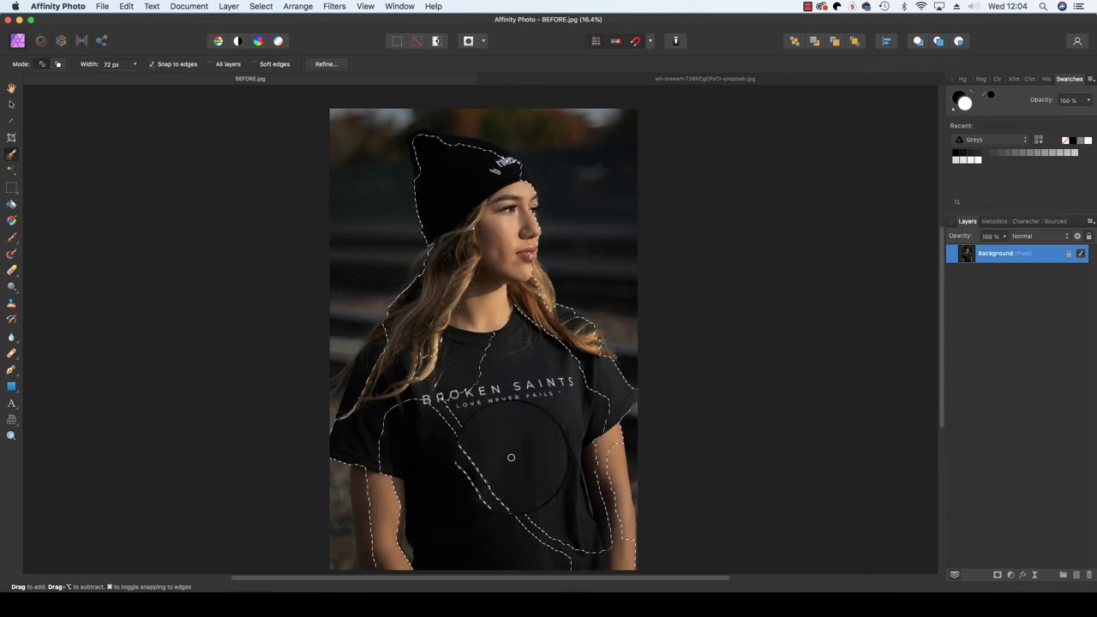
pyautogui.moveTo(521, 520)
pyautogui.mouseDown()
pyautogui.moveTo(592, 567)
pyautogui.moveTo(609, 550)
pyautogui.moveTo(605, 518)
pyautogui.mouseUp()
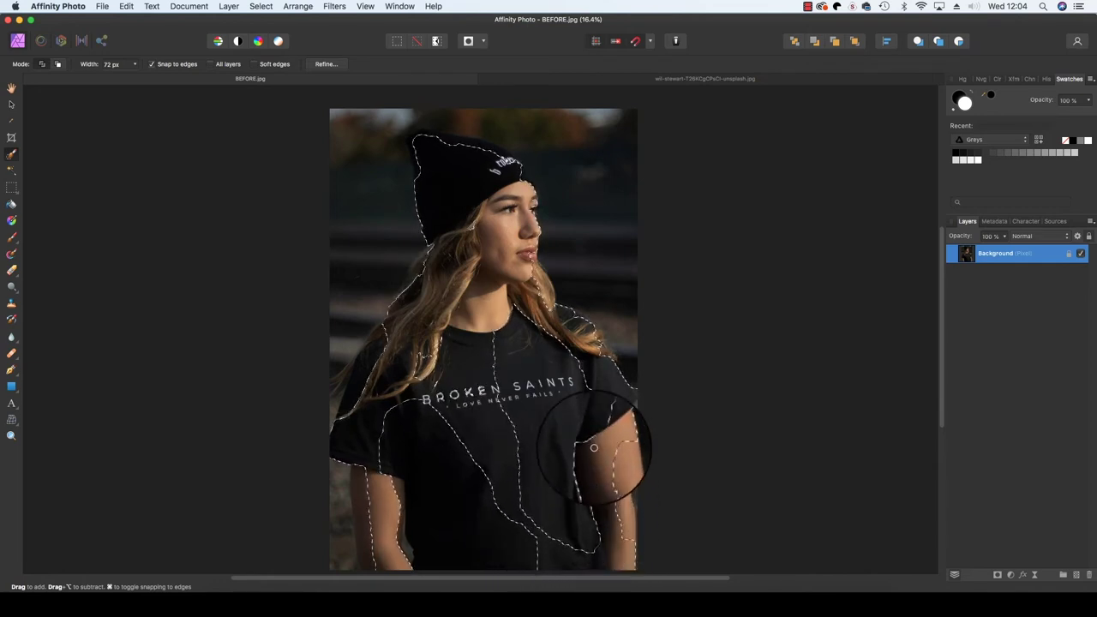
pyautogui.moveTo(593, 447)
pyautogui.mouseDown()
pyautogui.moveTo(613, 516)
pyautogui.moveTo(591, 549)
pyautogui.moveTo(521, 483)
pyautogui.mouseUp()
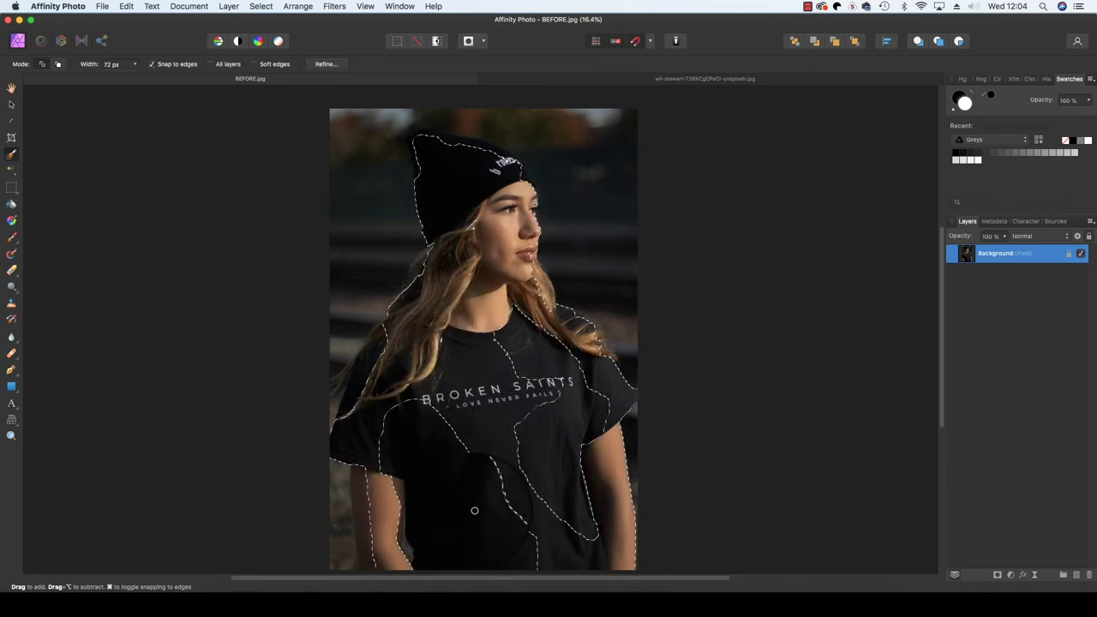
pyautogui.moveTo(476, 512); pyautogui.dragTo(484, 499)
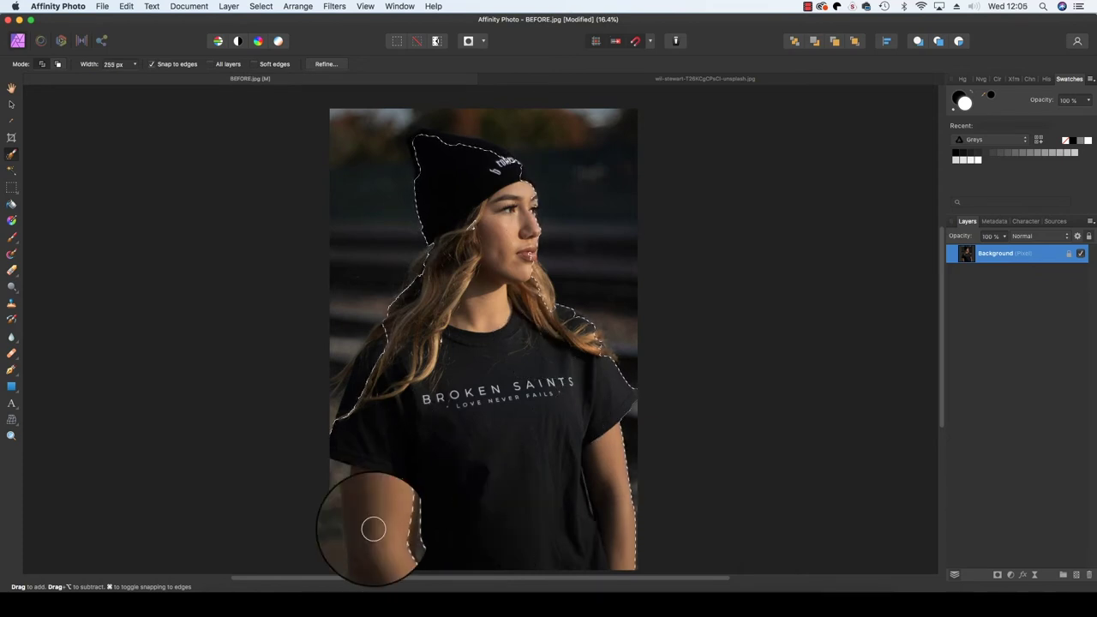
# Refine the selection edge along the left arm with a progressively smaller brush
pyautogui.moveTo(374, 529)
pyautogui.mouseDown()
pyautogui.moveTo(349, 490)
pyautogui.moveTo(340, 502)
pyautogui.mouseUp()
pyautogui.press('[')
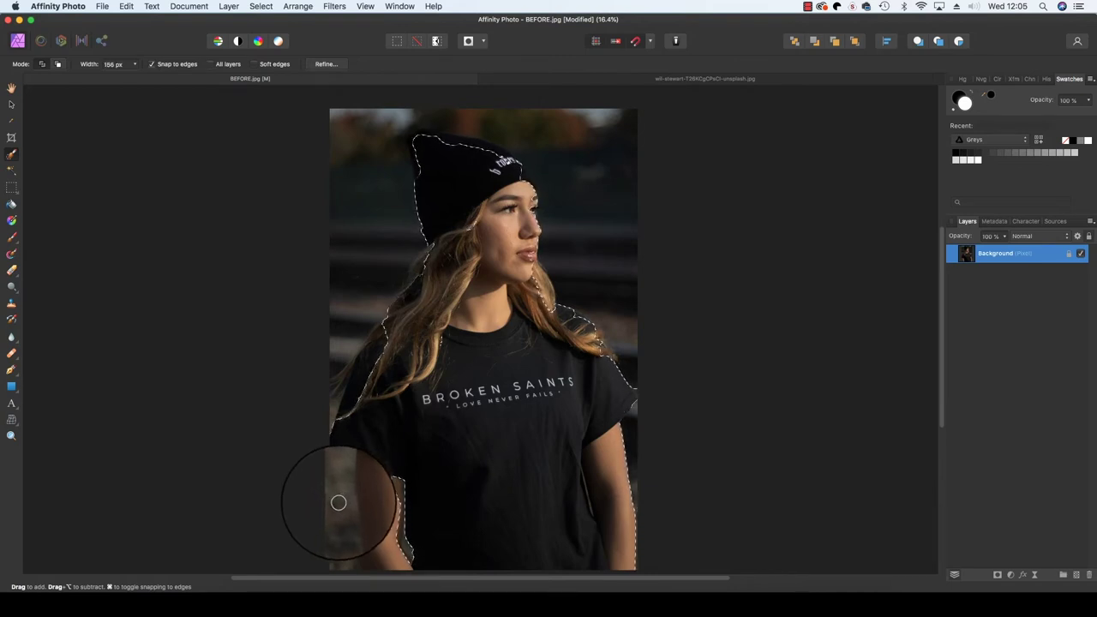
pyautogui.moveTo(338, 504); pyautogui.dragTo(346, 563)
pyautogui.press('[')
pyautogui.press('[')
pyautogui.press('[')
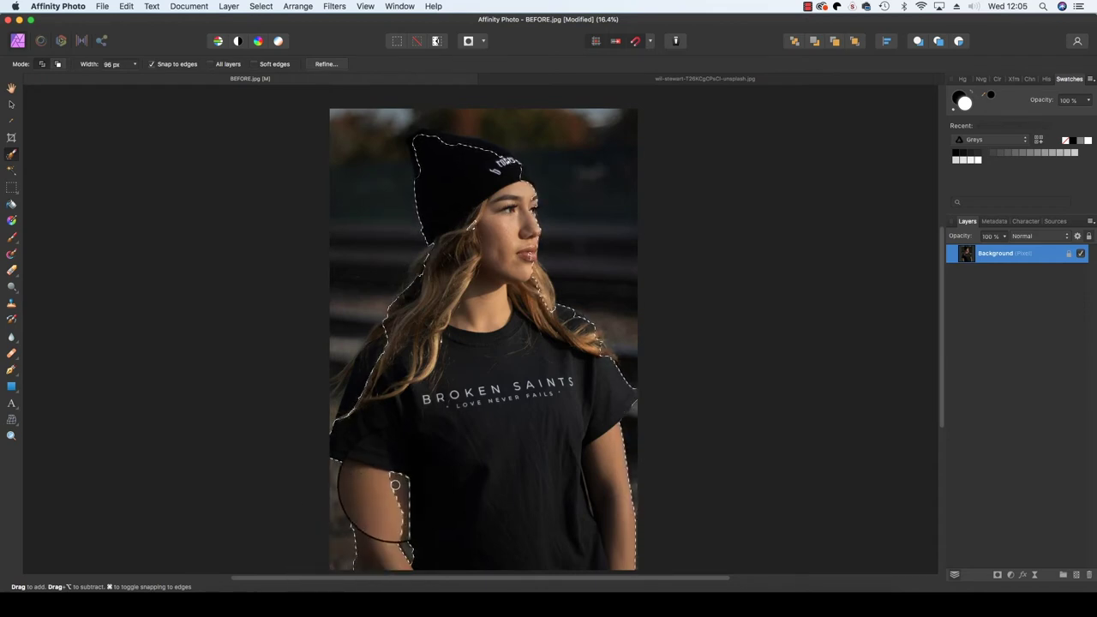
pyautogui.press('[')
pyautogui.press('[')
pyautogui.moveTo(393, 490)
pyautogui.mouseDown()
pyautogui.moveTo(397, 526)
pyautogui.moveTo(381, 549)
pyautogui.mouseUp()
pyautogui.press('[')
pyautogui.press('[')
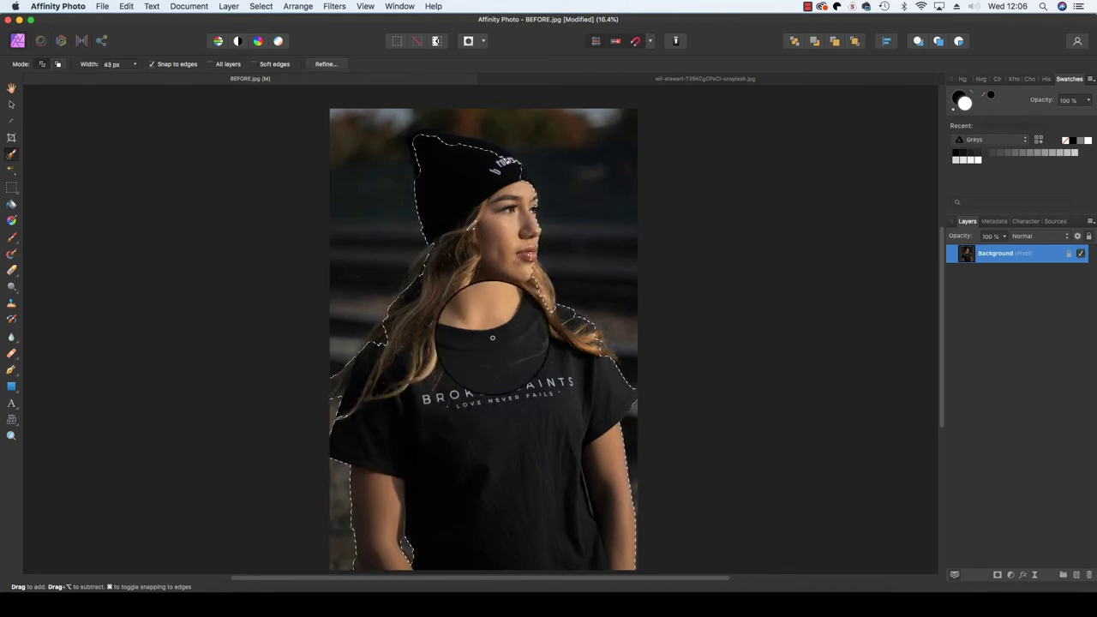
# Zoom in and fit the selection along the lips and the beanie's left edge
pyautogui.scroll(5, 492, 337)
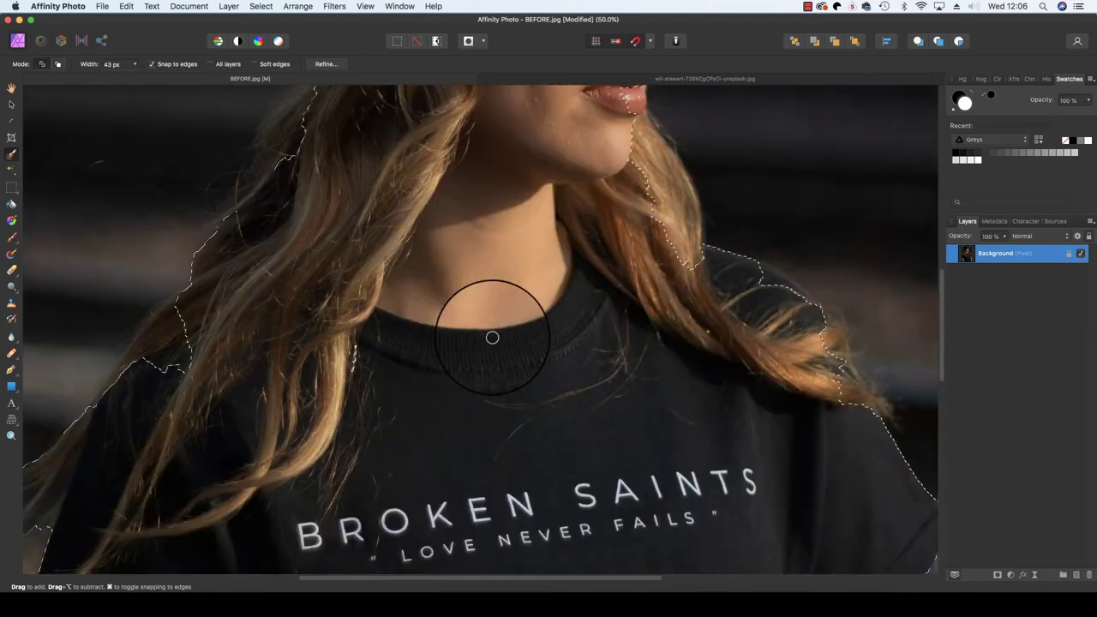
pyautogui.moveTo(581, 264); pyautogui.dragTo(529, 480)
pyautogui.scroll(3, 575, 380)
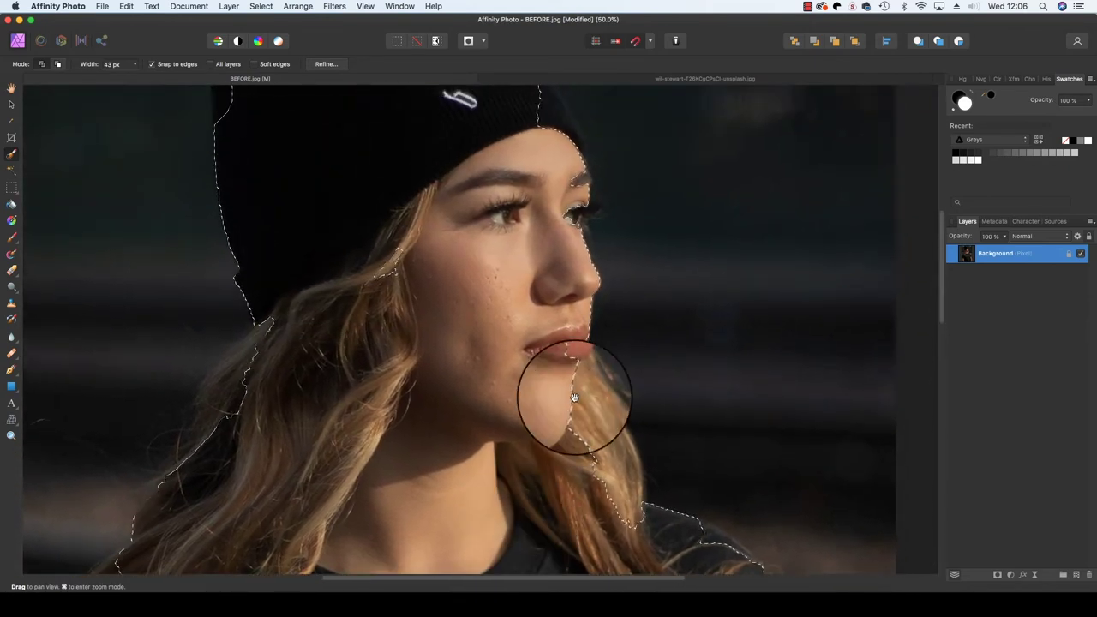
pyautogui.moveTo(574, 371)
pyautogui.mouseDown()
pyautogui.moveTo(568, 363)
pyautogui.moveTo(561, 378)
pyautogui.moveTo(565, 225)
pyautogui.moveTo(563, 235)
pyautogui.mouseUp()
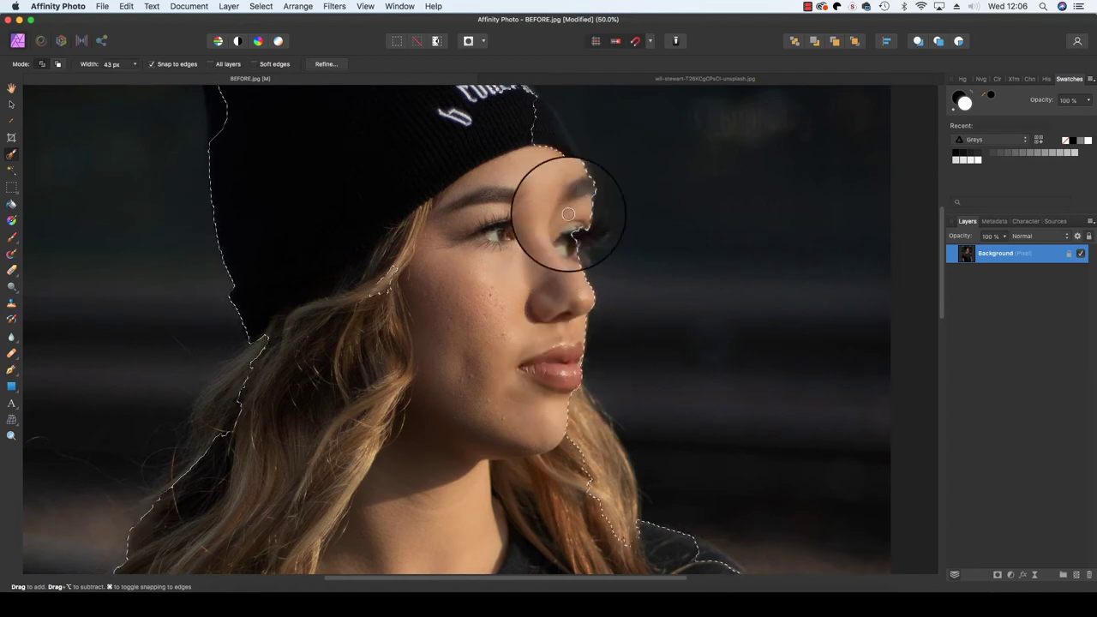
pyautogui.scroll(3, 211, 186)
pyautogui.press('[')
pyautogui.press('[')
pyautogui.press('[')
pyautogui.moveTo(221, 199)
pyautogui.mouseDown()
pyautogui.moveTo(219, 225)
pyautogui.moveTo(196, 117)
pyautogui.moveTo(221, 110)
pyautogui.moveTo(259, 127)
pyautogui.moveTo(343, 116)
pyautogui.mouseUp()
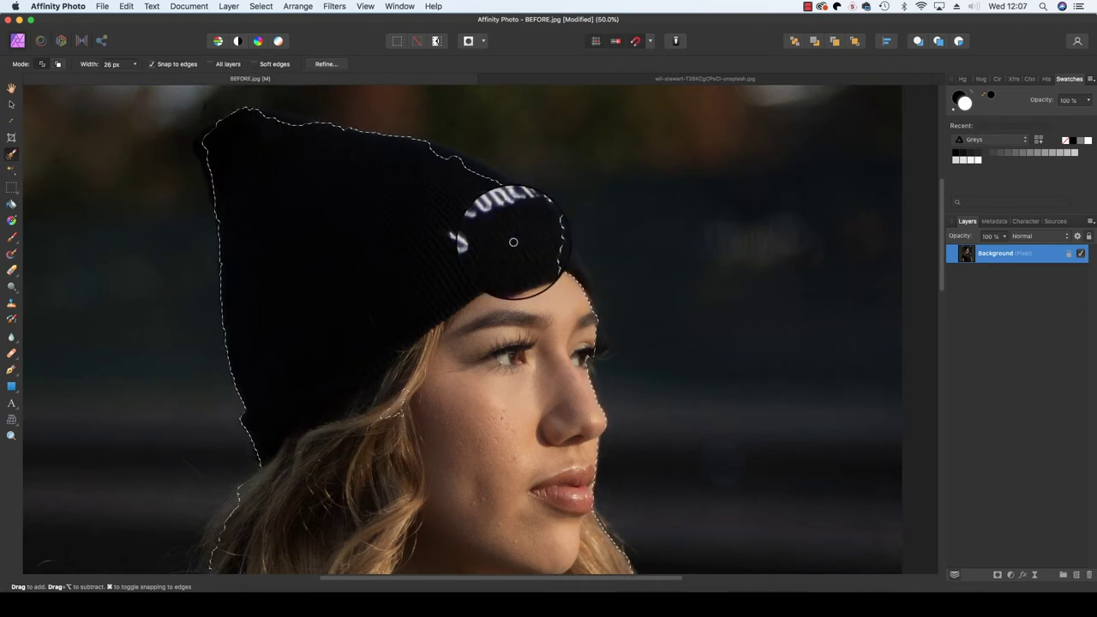
# Tidy the selection along the arm edge with an 8 px brush, then view the whole photo
pyautogui.scroll(-4, 254, 329)
pyautogui.scroll(-4, 253, 328)
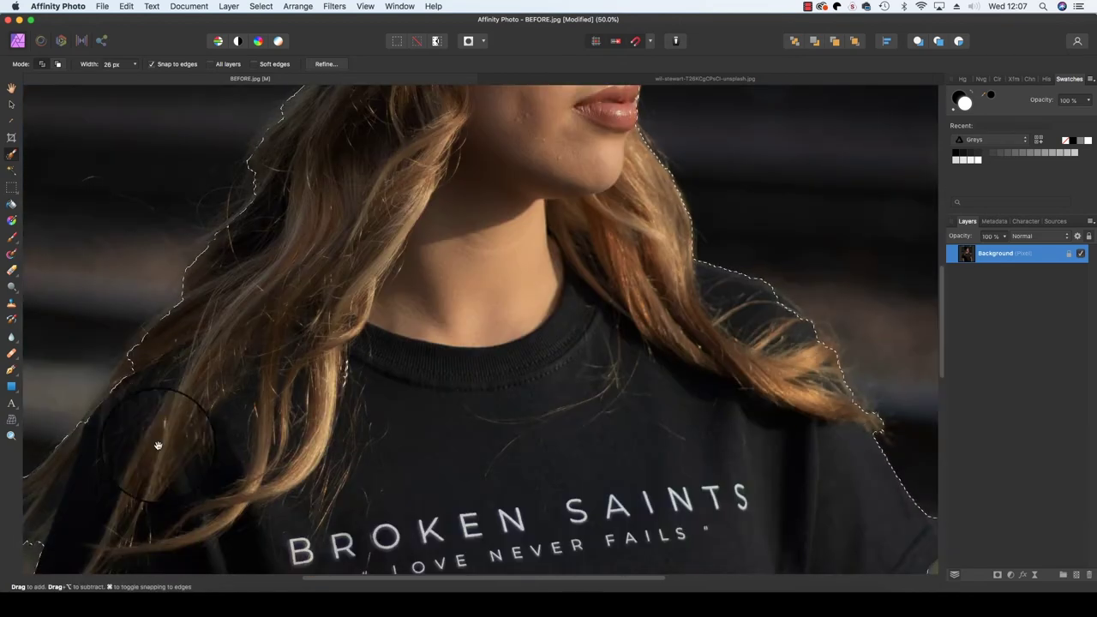
pyautogui.scroll(-8, 507, 412)
pyautogui.press('[')
pyautogui.press('[')
pyautogui.moveTo(225, 510); pyautogui.dragTo(213, 437)
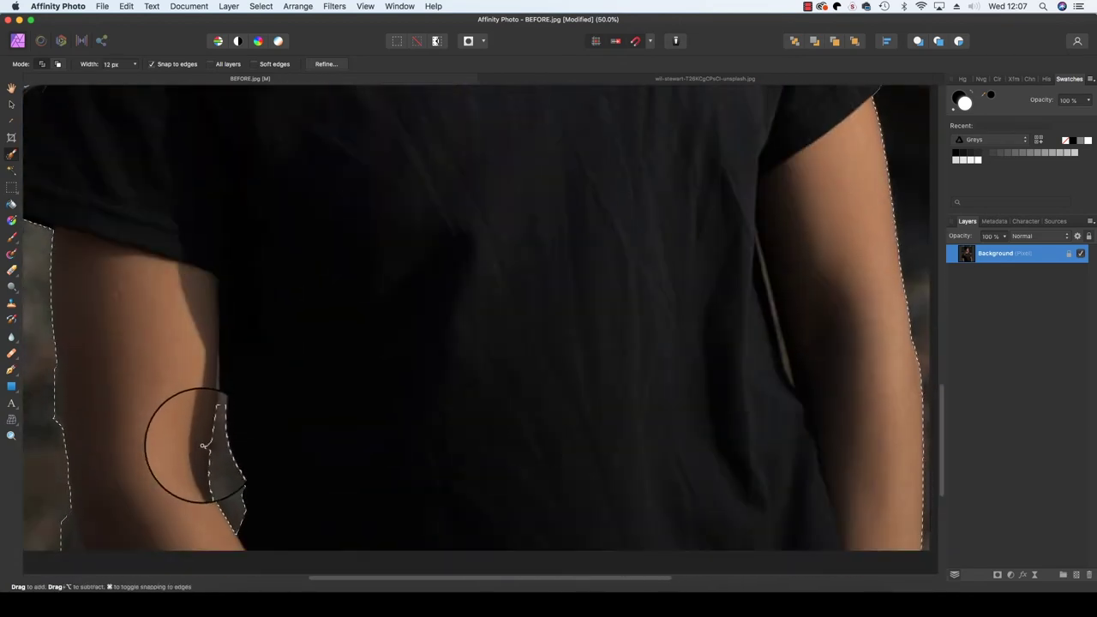
pyautogui.press('[')
pyautogui.scroll(2, 215, 433)
pyautogui.scroll(-8, 234, 425)
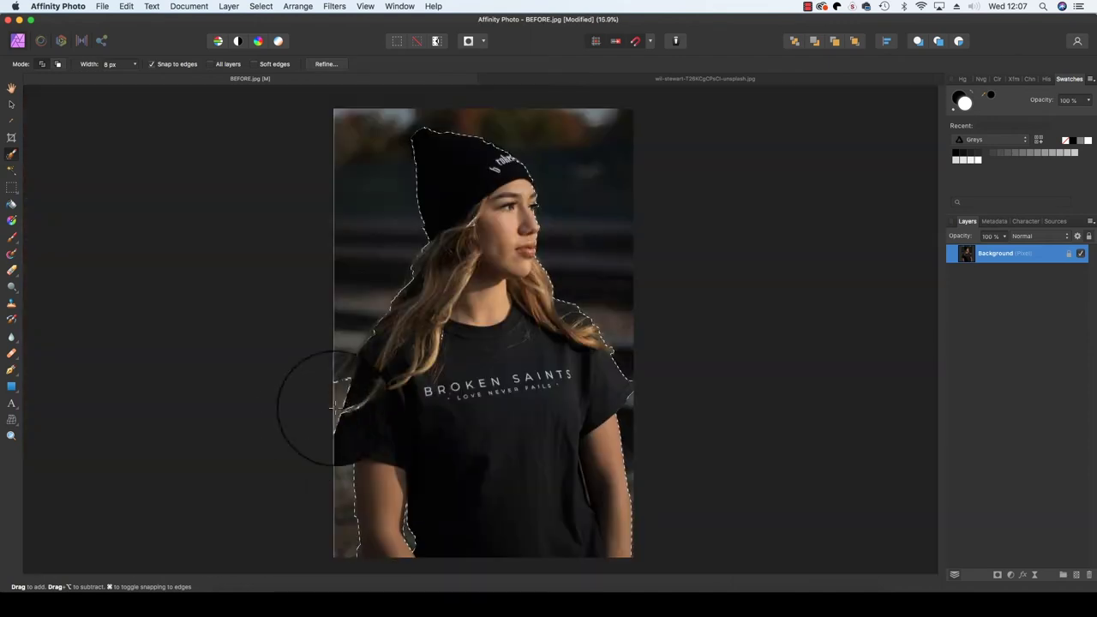
pyautogui.press(']')
pyautogui.press(']')
pyautogui.press(']')
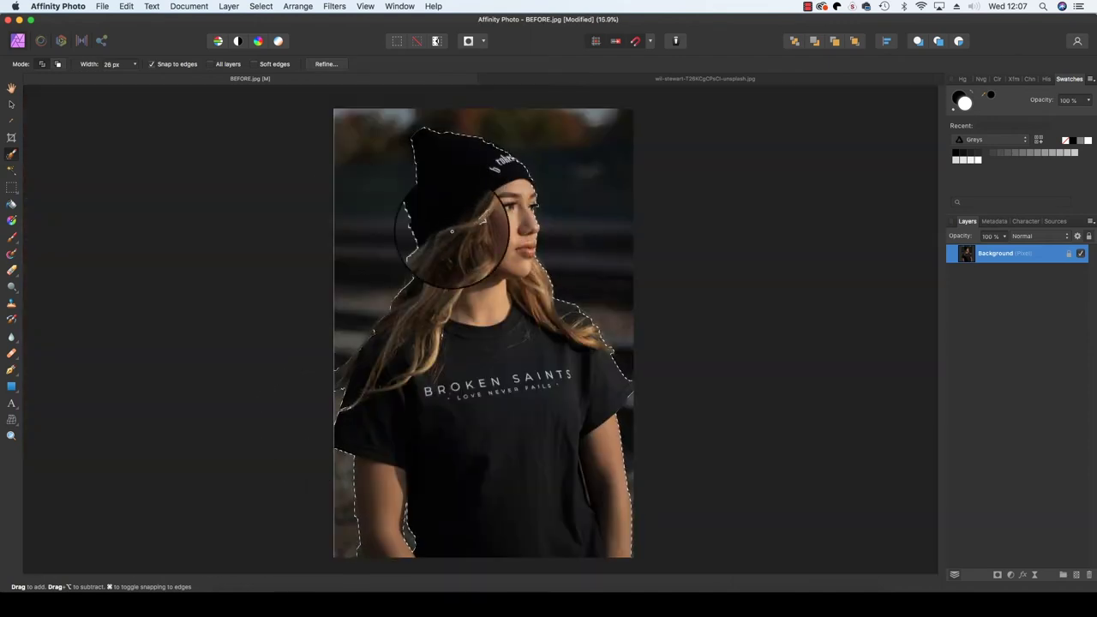
# Mask the Background layer with the selection to cut the woman out
pyautogui.click(999, 577)
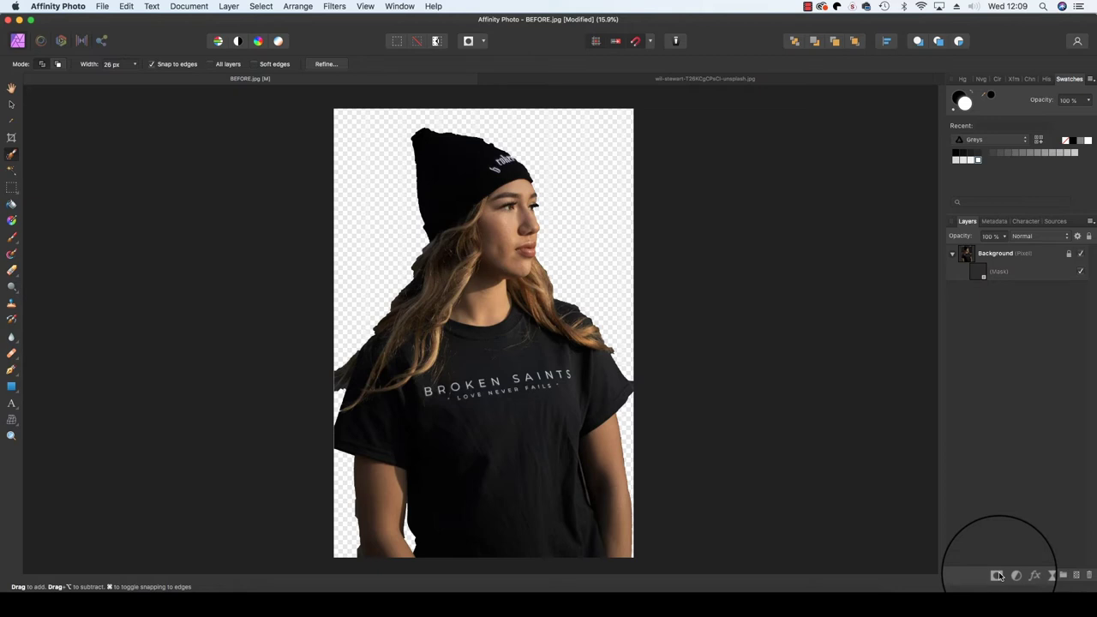
# Rasterise the masked Background layer and nudge the portrait slightly left
pyautogui.rightClick(1033, 254)
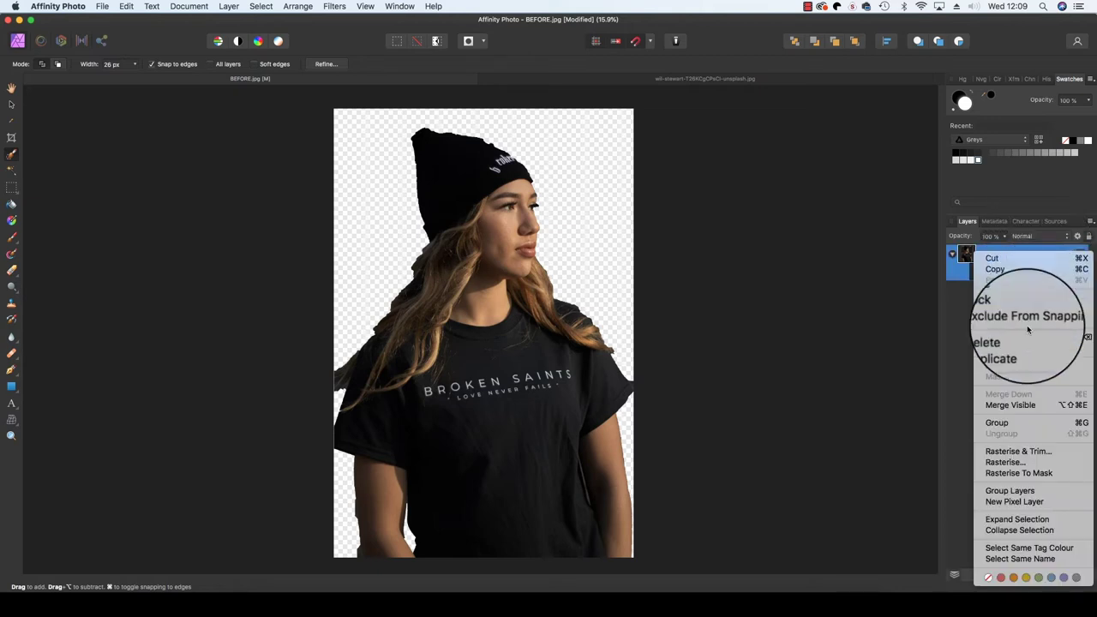
pyautogui.click(1030, 467)
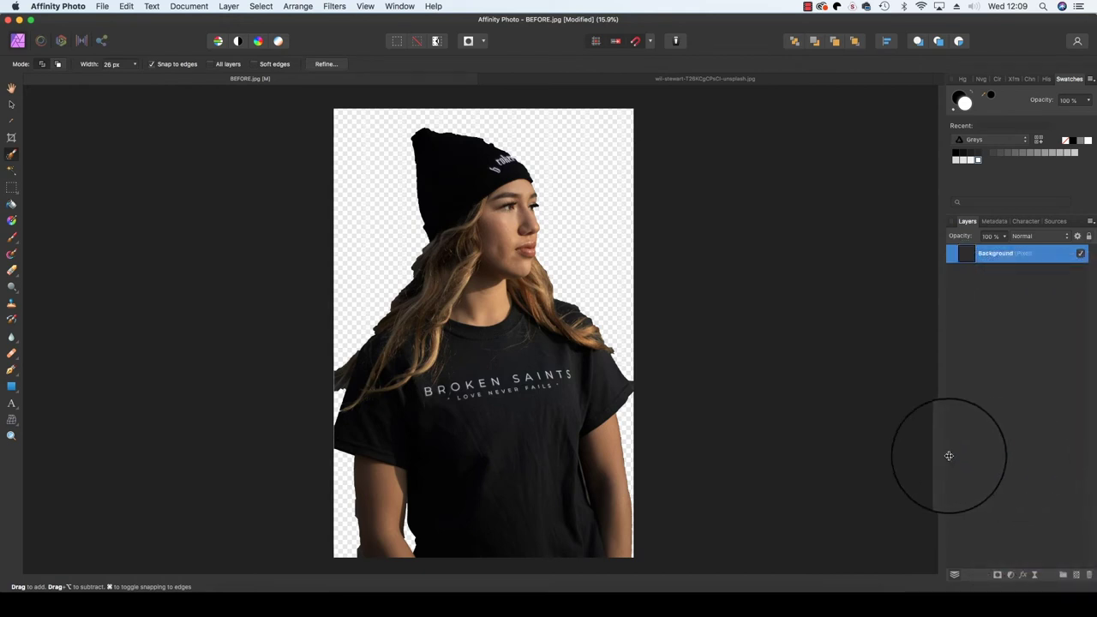
pyautogui.press('v')
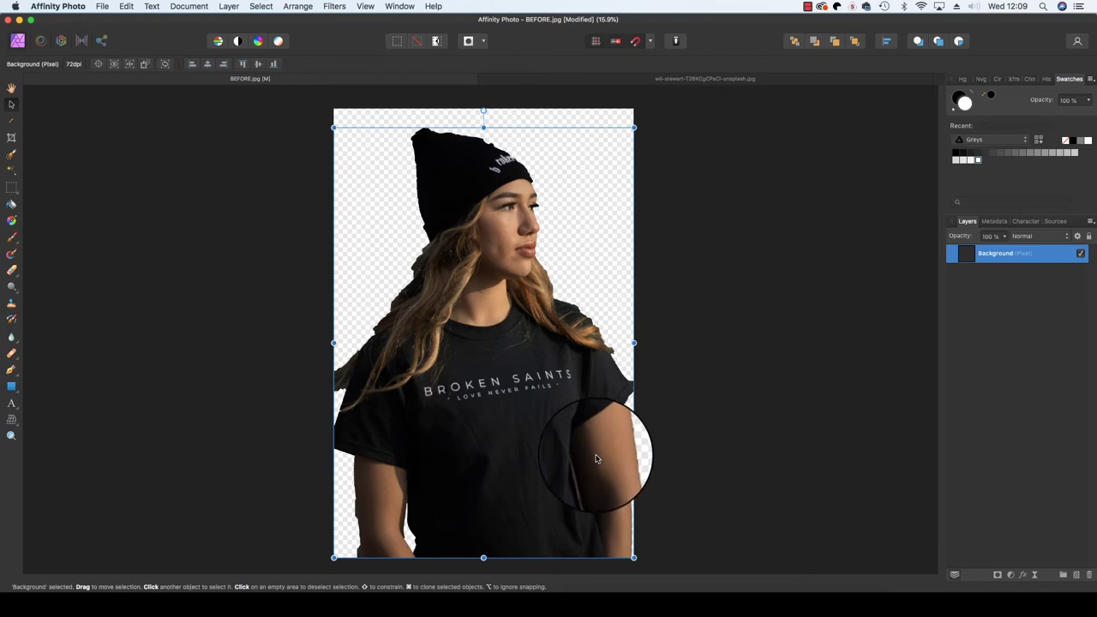
pyautogui.moveTo(589, 459)
pyautogui.mouseDown()
pyautogui.moveTo(567, 462)
pyautogui.moveTo(610, 460)
pyautogui.moveTo(577, 463)
pyautogui.moveTo(590, 463)
pyautogui.mouseUp()
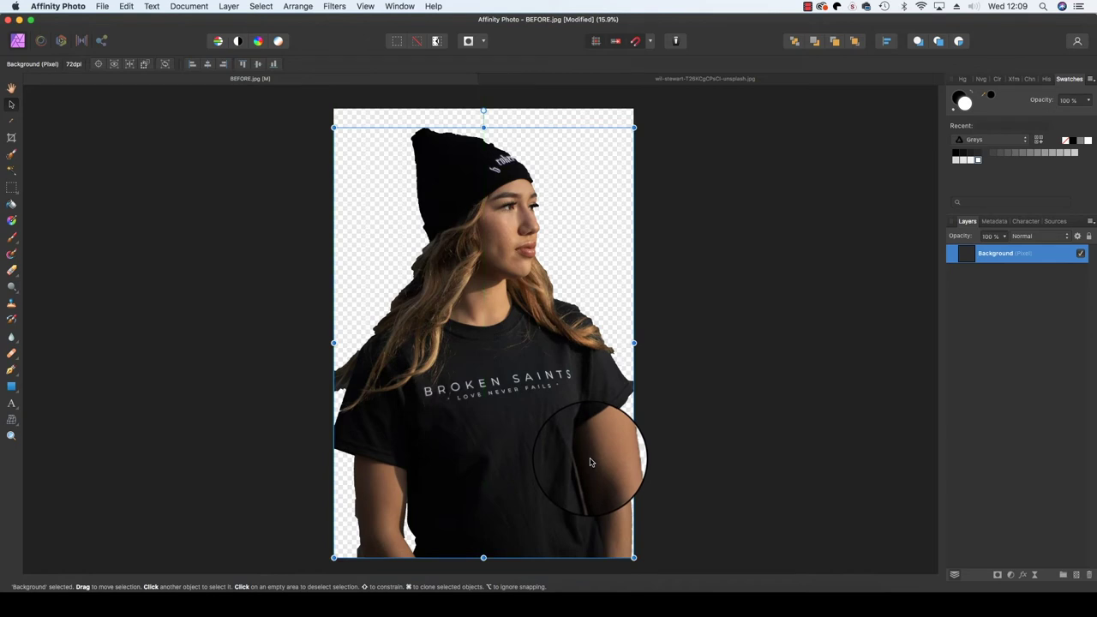
pyautogui.moveTo(590, 463); pyautogui.dragTo(590, 463)
pyautogui.press('h')
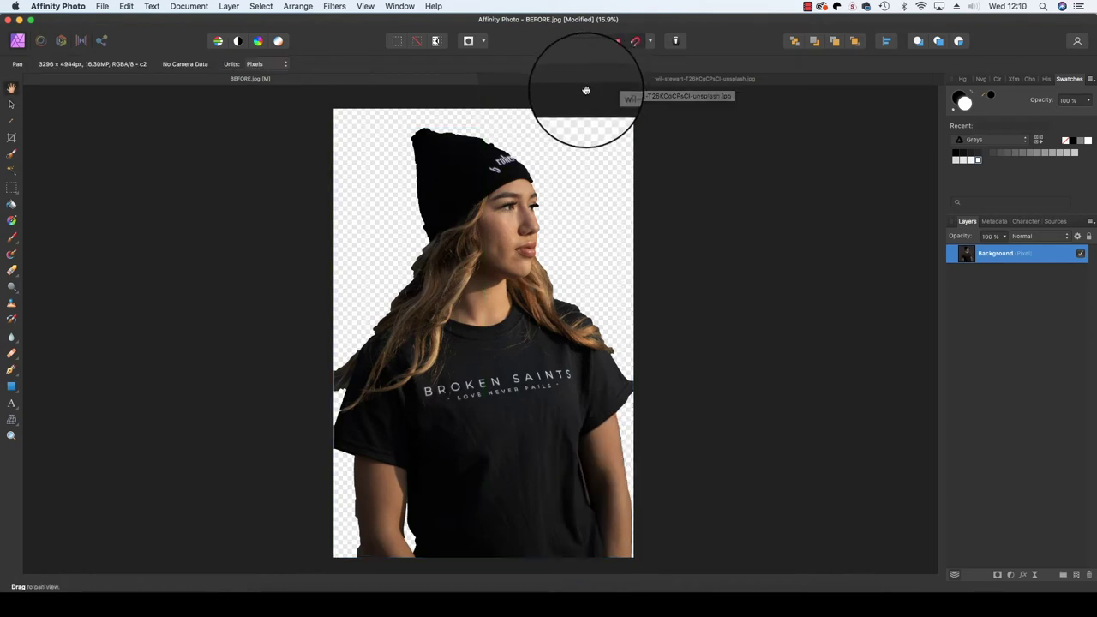
pyautogui.click(594, 82)
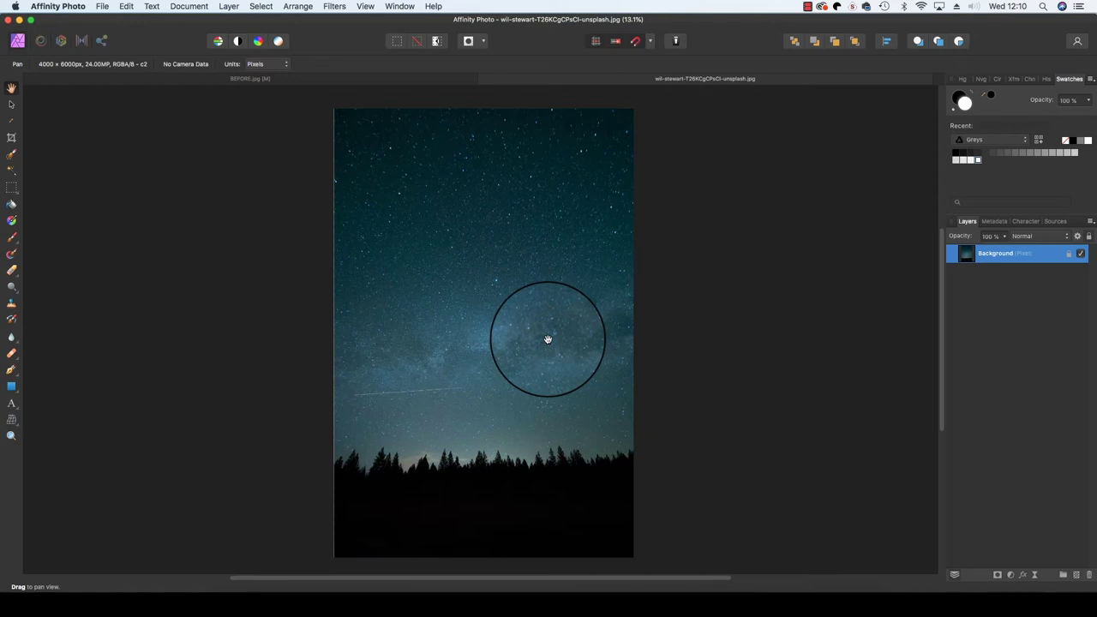
# Copy the entire night-sky image and close its document without saving
pyautogui.press('super+a')
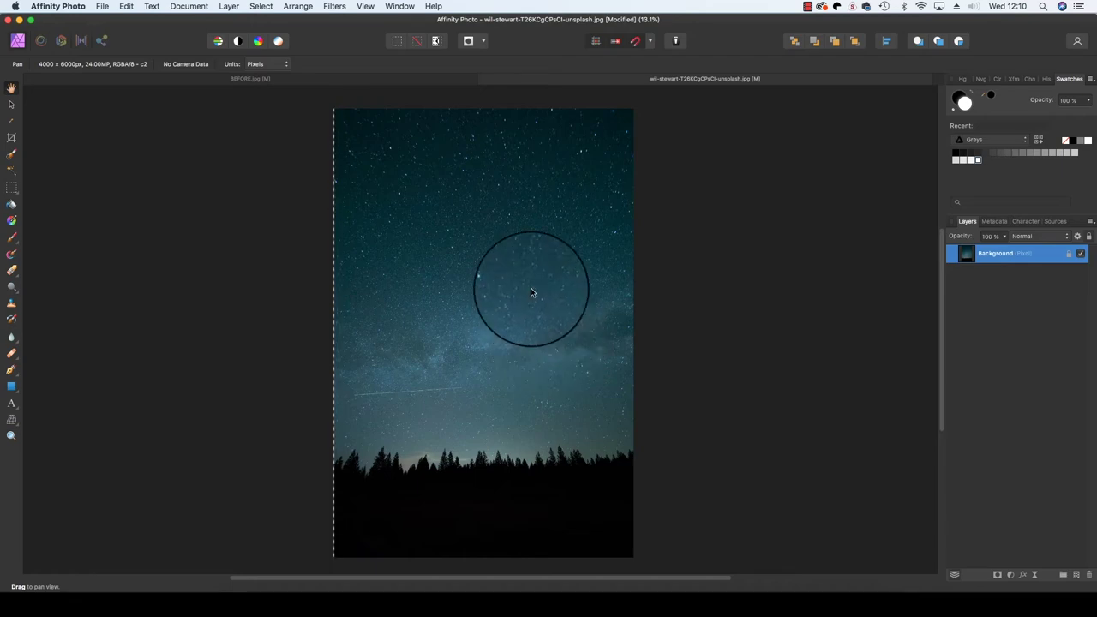
pyautogui.press('super+w')
pyautogui.click(515, 206)
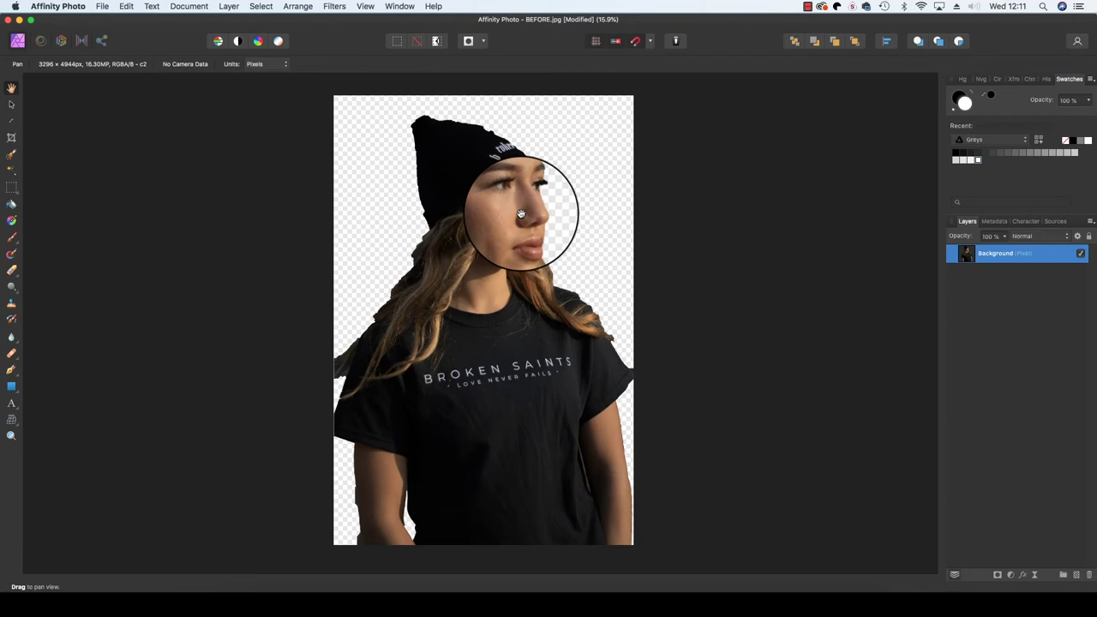
# Paste the sky as a layer named 'Secondary image' and hide that layer
pyautogui.press('super+v')
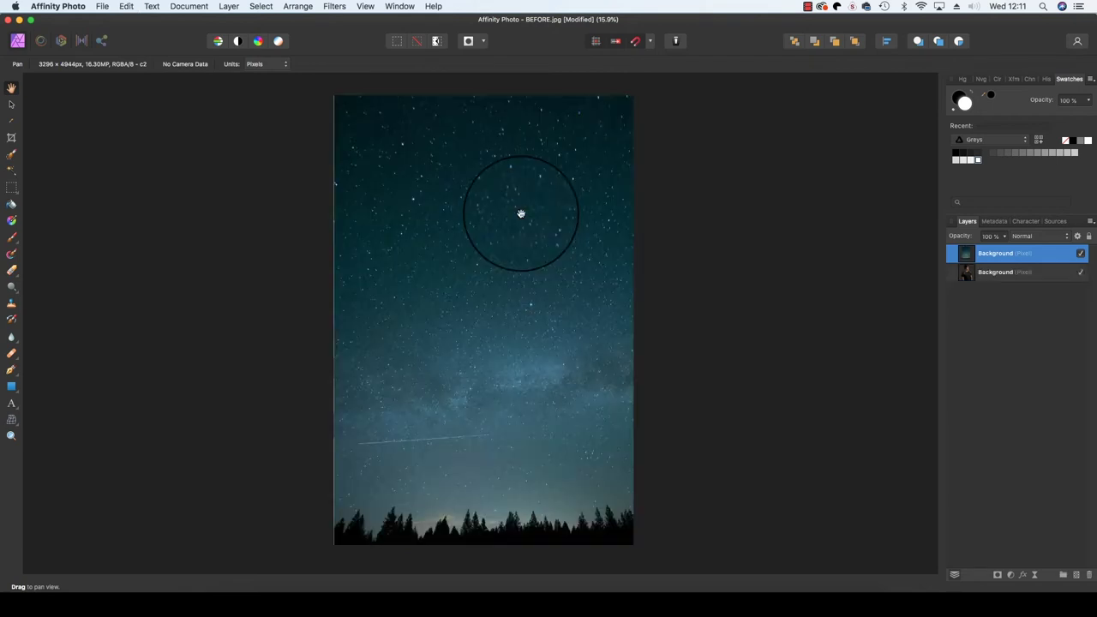
pyautogui.doubleClick(991, 253)
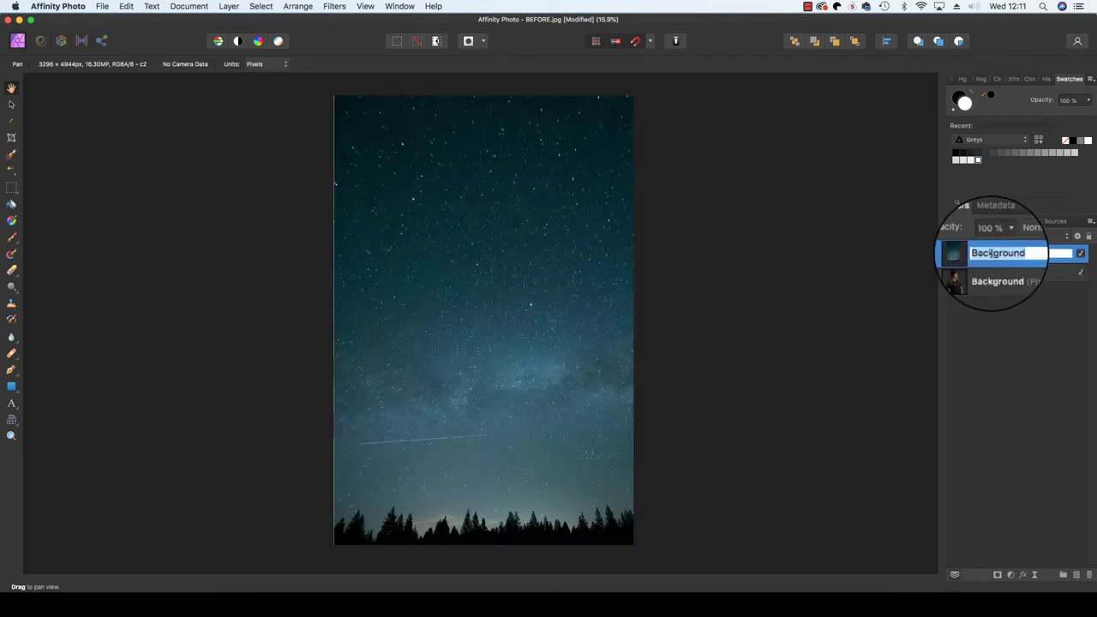
pyautogui.write('Secondary Image')
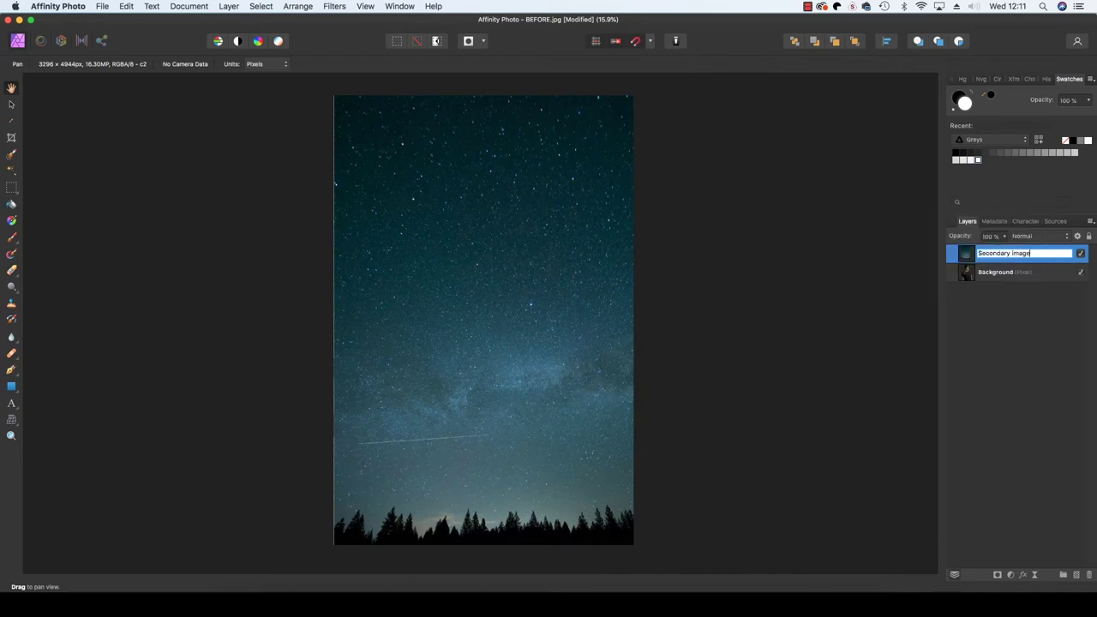
pyautogui.press('Return')
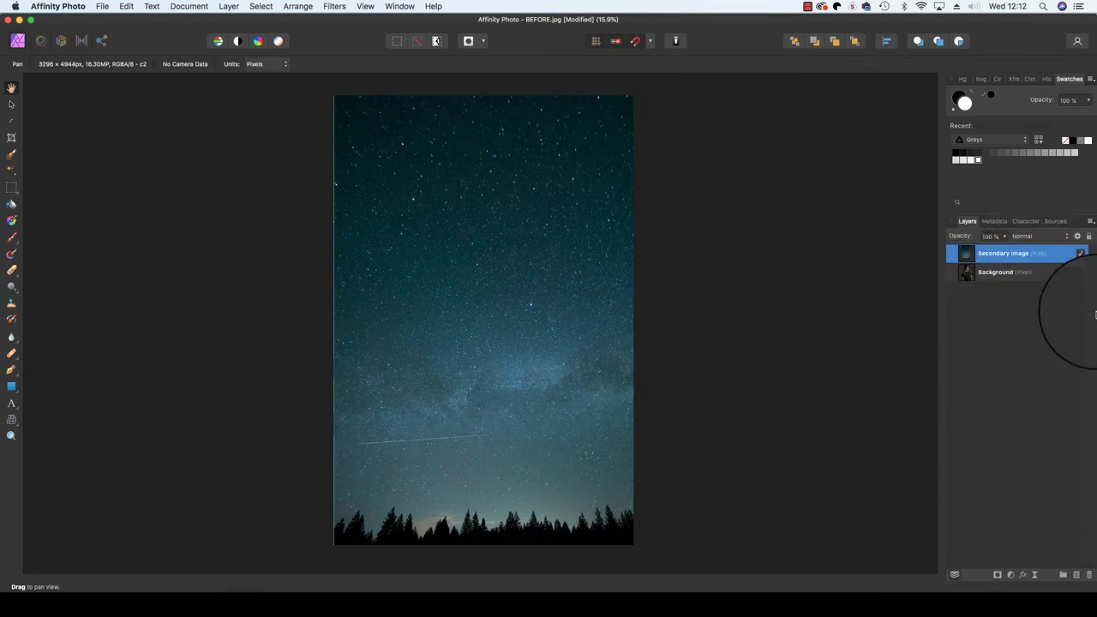
pyautogui.click(1029, 271)
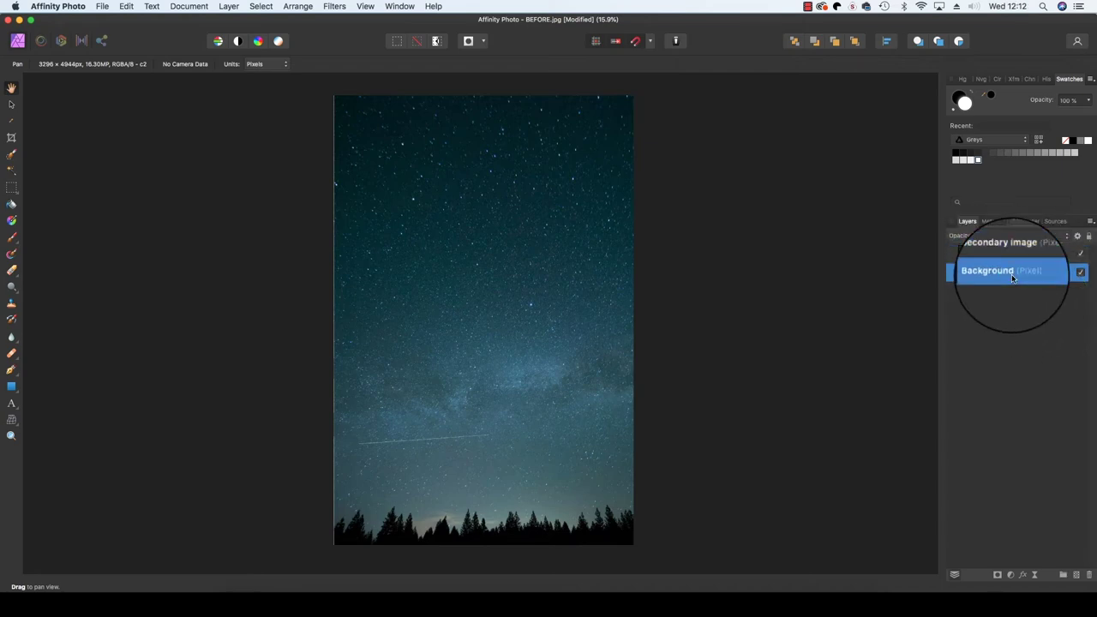
pyautogui.click(1086, 253)
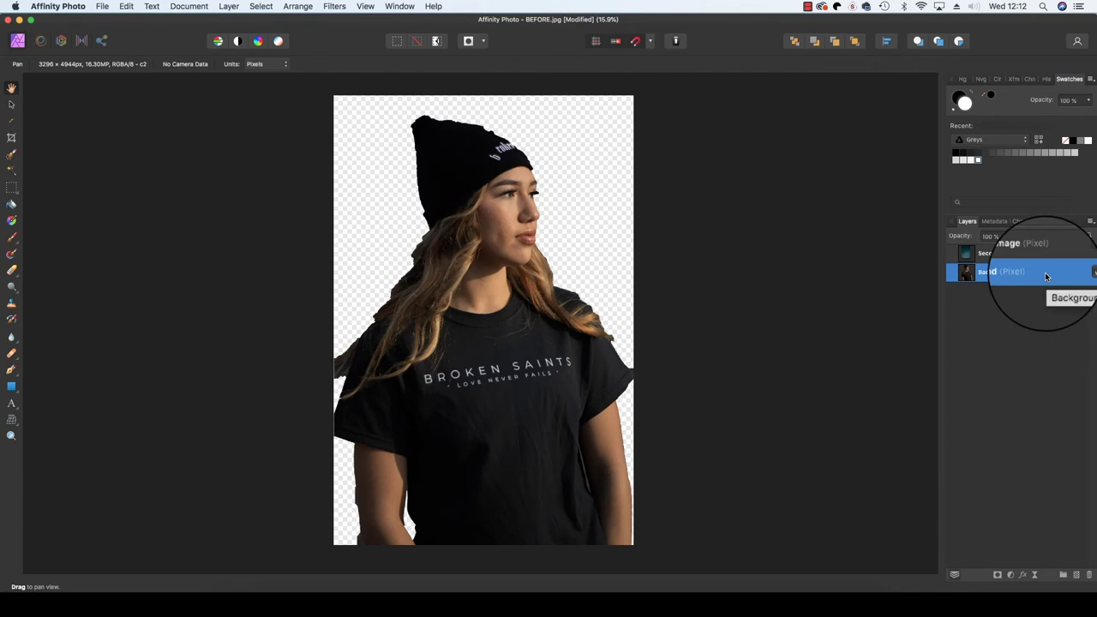
# Load the woman's outline from the Background layer and show 'Secondary image' again
pyautogui.press('super+equal')
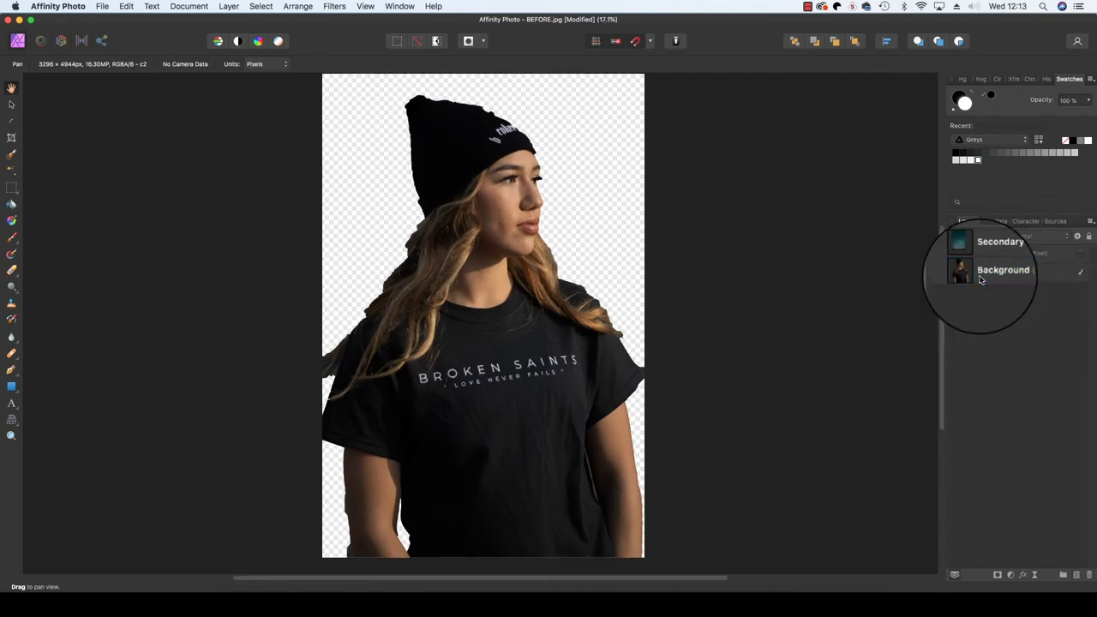
pyautogui.keyDown('super'); pyautogui.click(981, 276); pyautogui.keyUp('super')
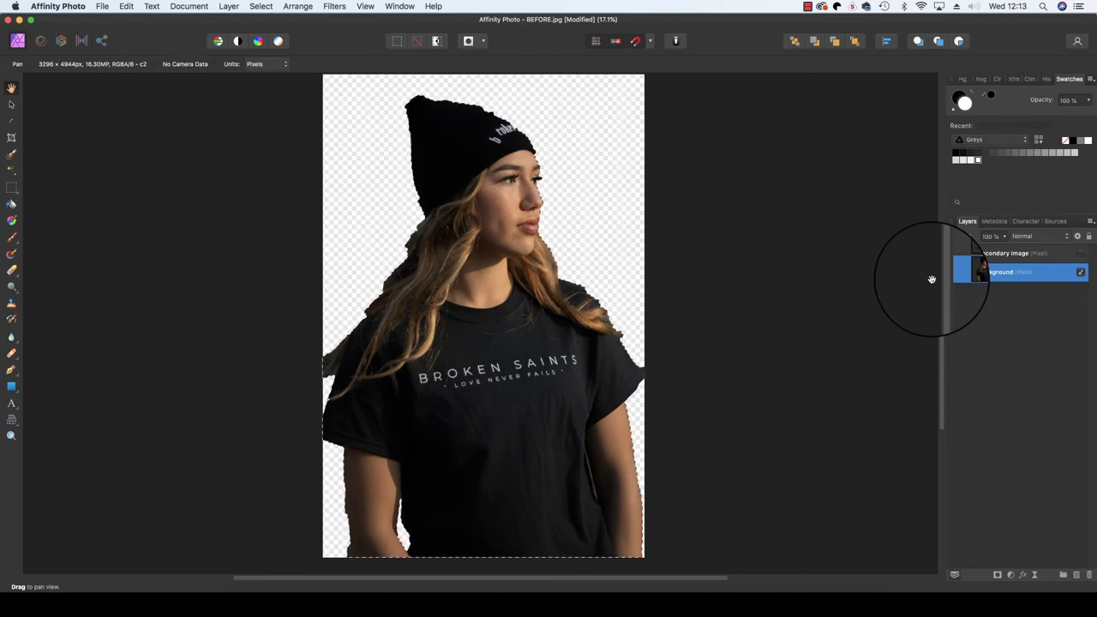
pyautogui.click(1005, 253)
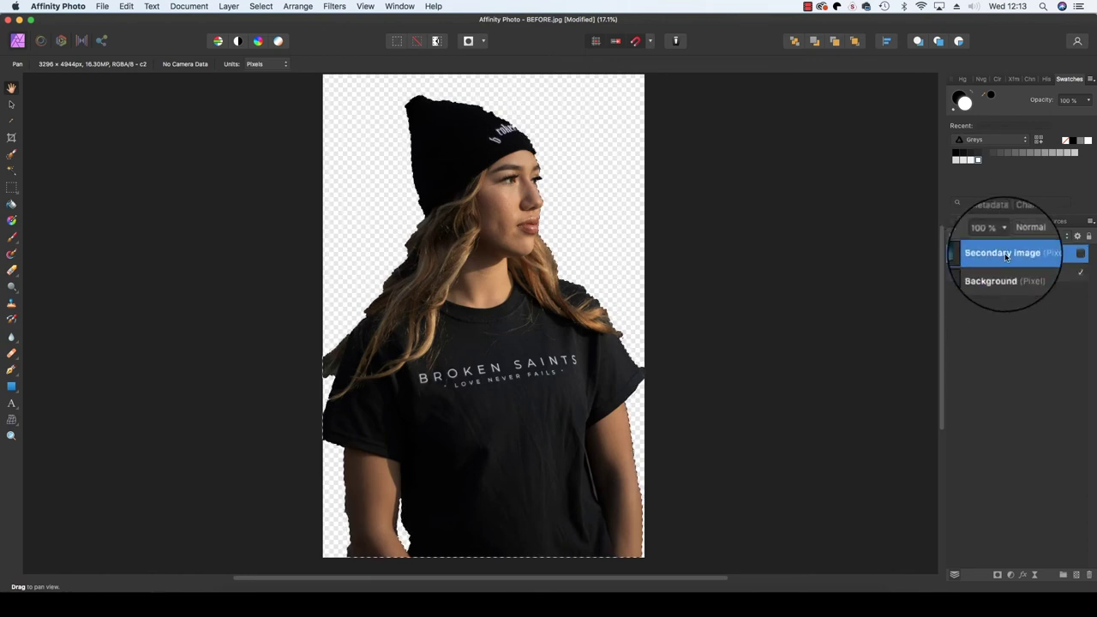
pyautogui.click(1081, 253)
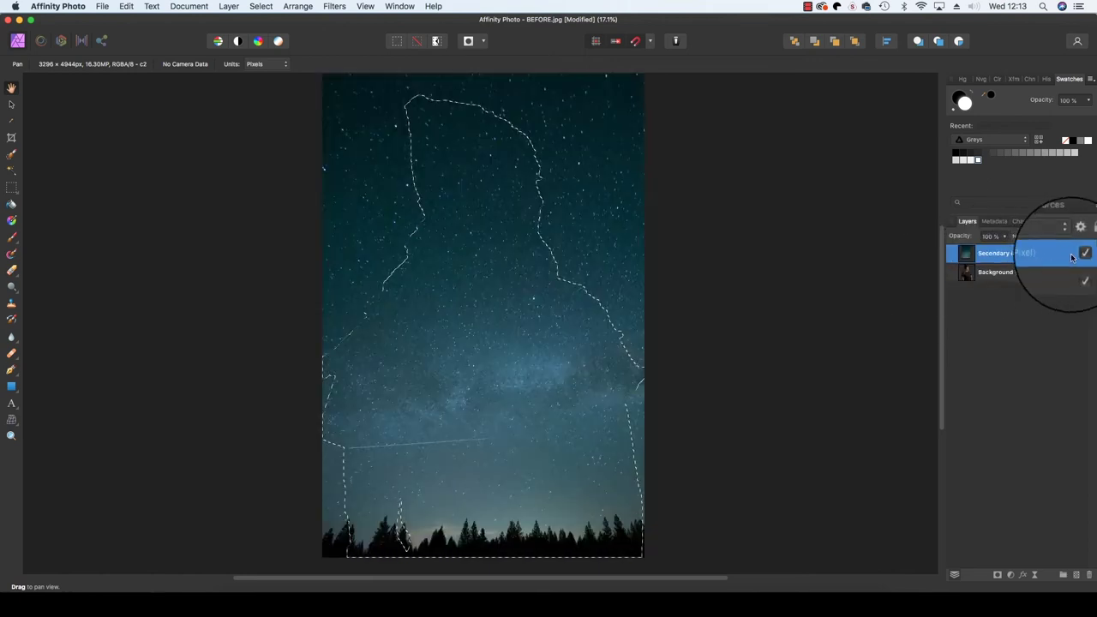
# Mask the 'Secondary image' sky layer with the woman's selection so stars fill her silhouette
pyautogui.click(998, 576)
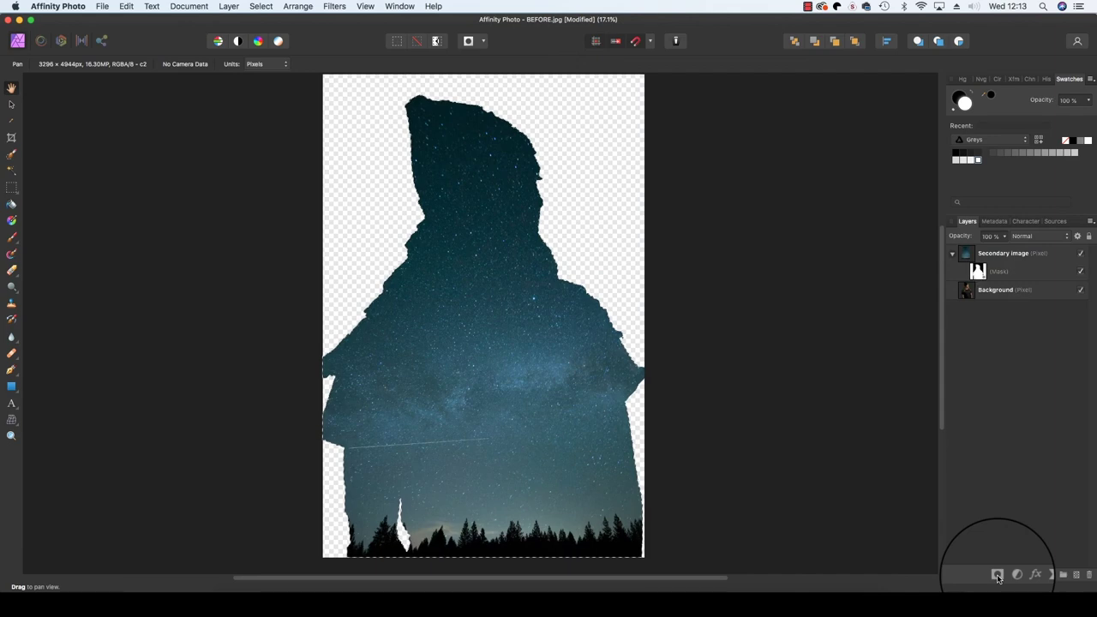
pyautogui.click(621, 491)
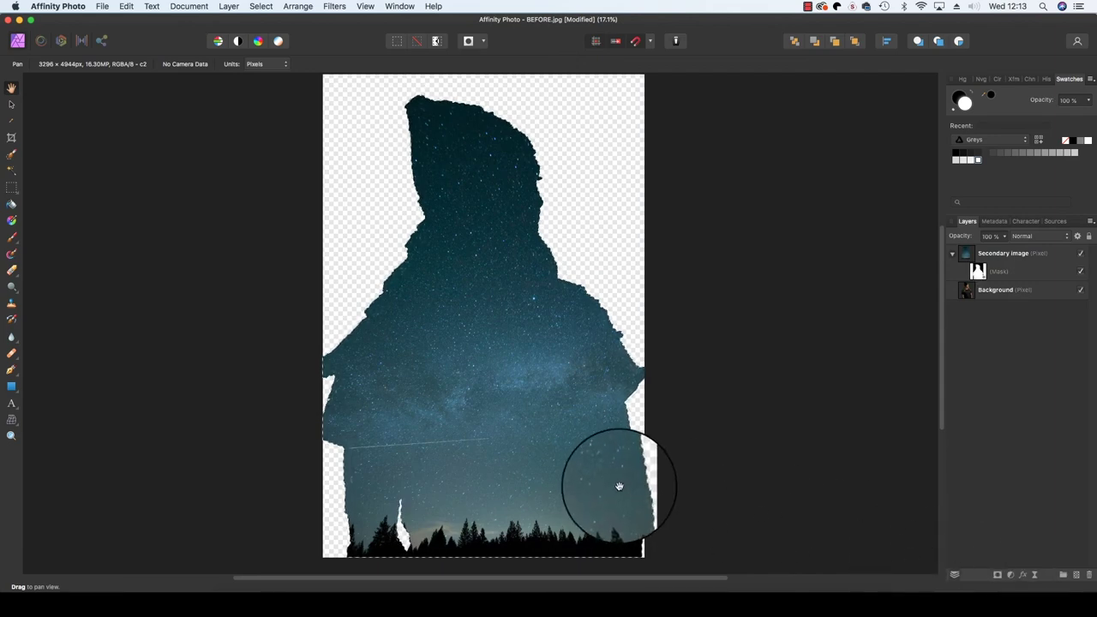
pyautogui.moveTo(617, 491); pyautogui.dragTo(463, 138)
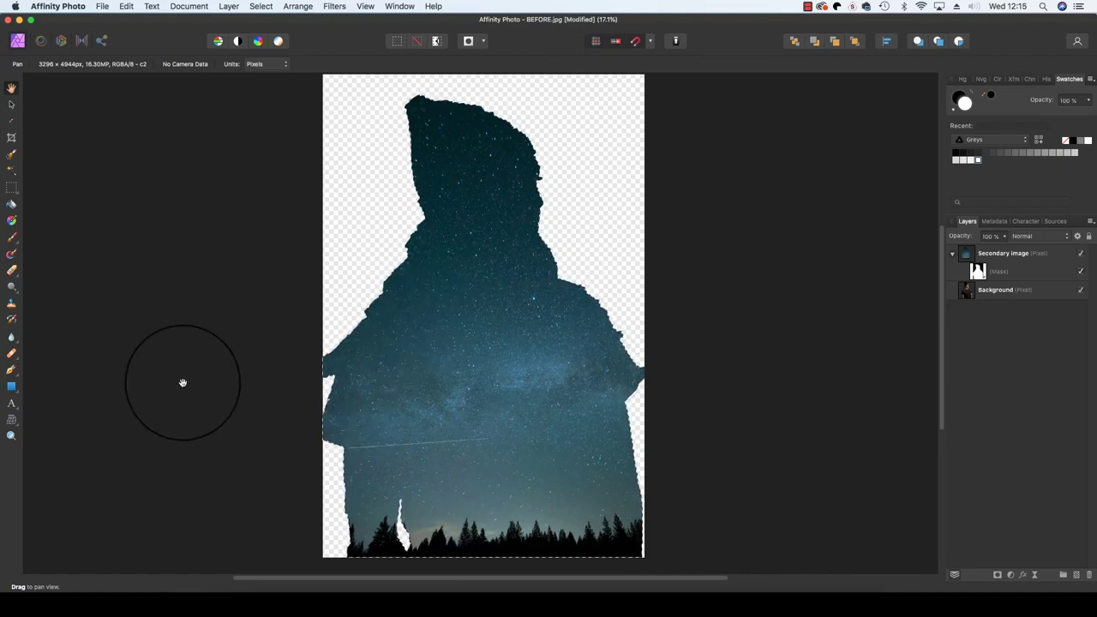
# Draw a white rectangle over the whole canvas and place it beneath the Background layer
pyautogui.click(11, 390)
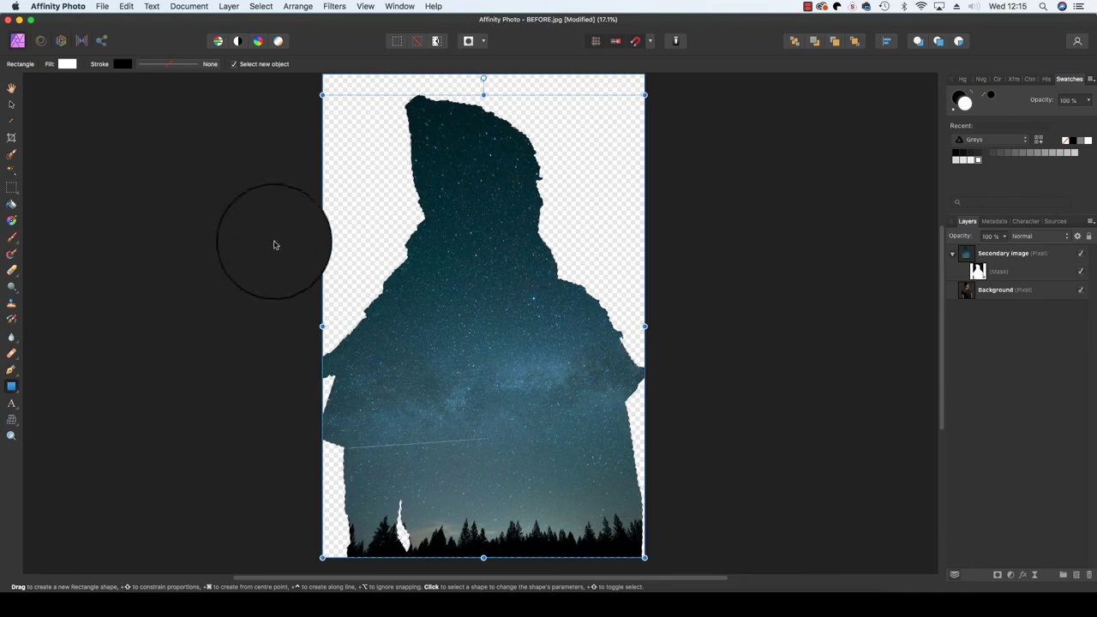
pyautogui.press('super+minus')
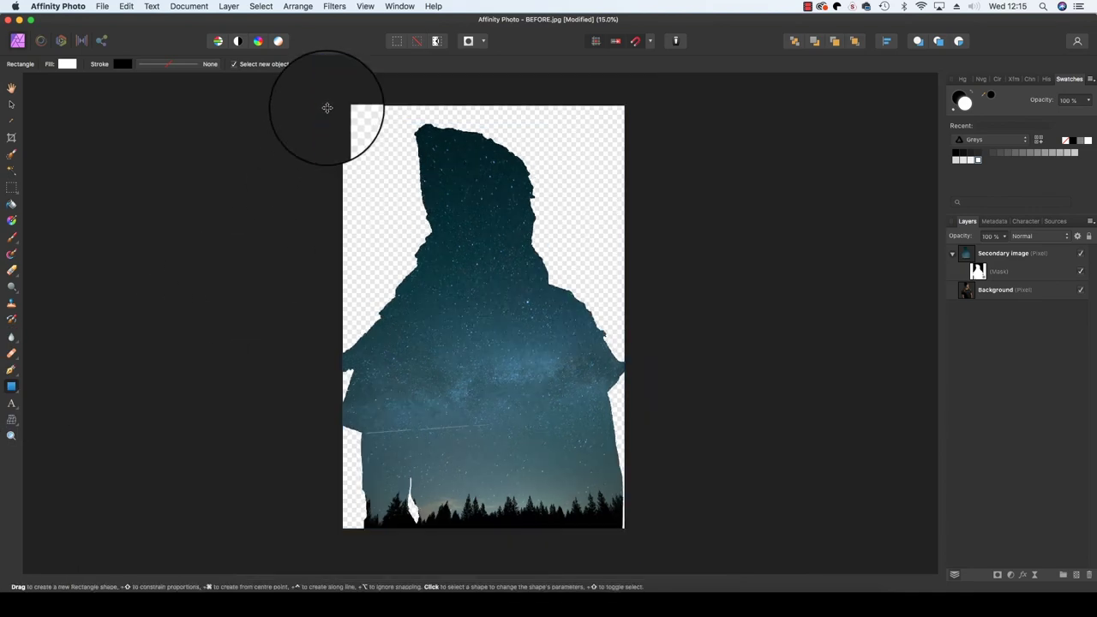
pyautogui.moveTo(630, 105); pyautogui.dragTo(326, 528)
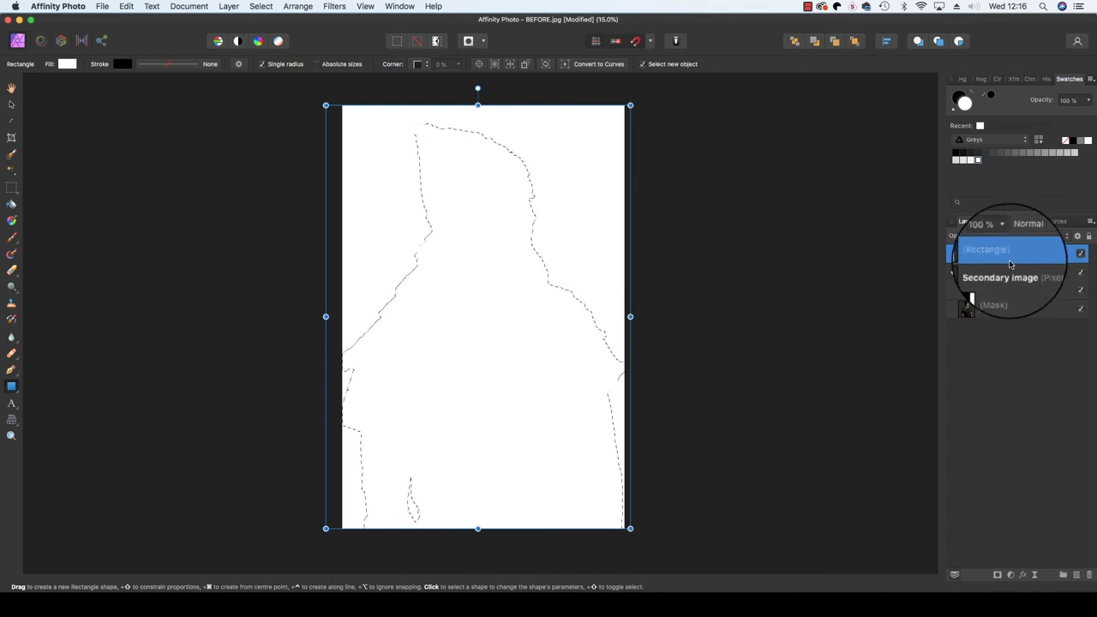
pyautogui.moveTo(1009, 270); pyautogui.dragTo(1005, 315)
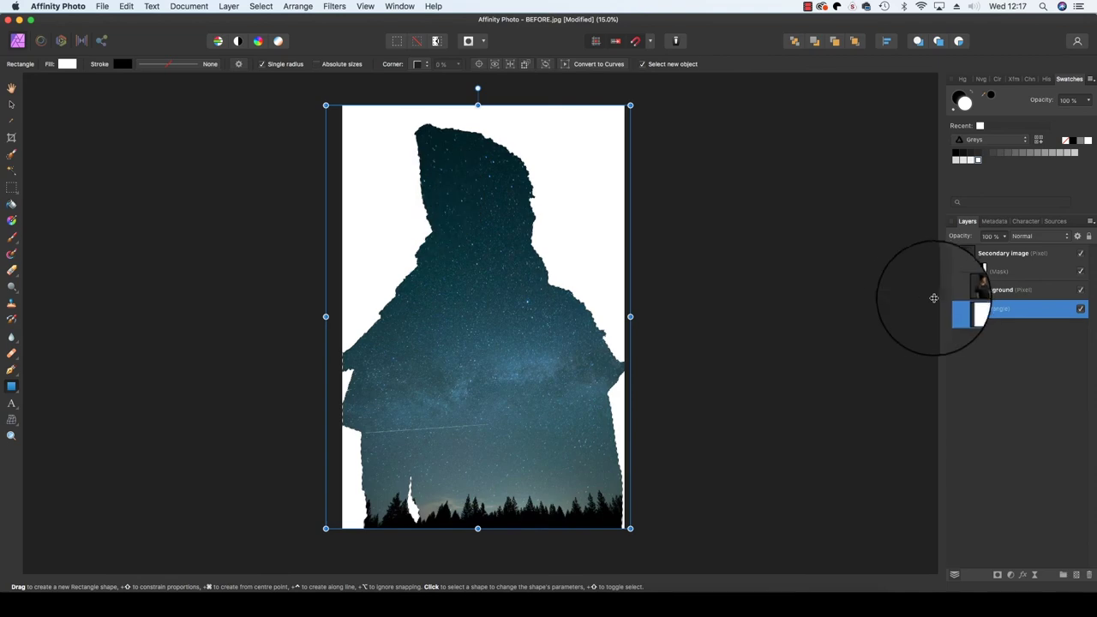
pyautogui.click(1001, 291)
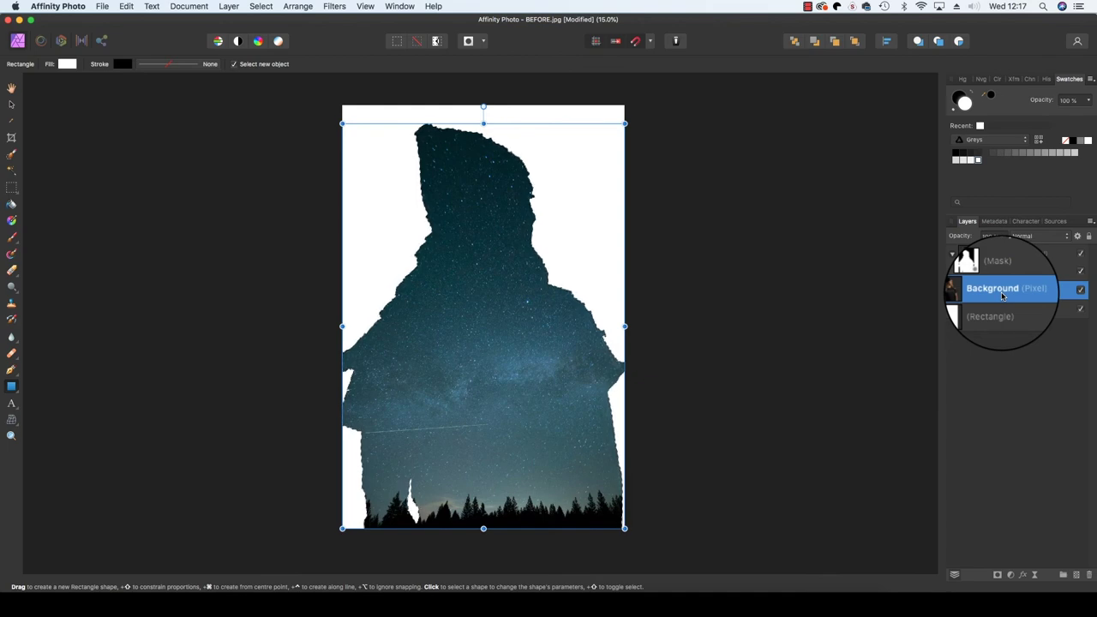
# Duplicate the Background layer, move the copy to the top, and name it 'Duplicate background'
pyautogui.press('super+j')
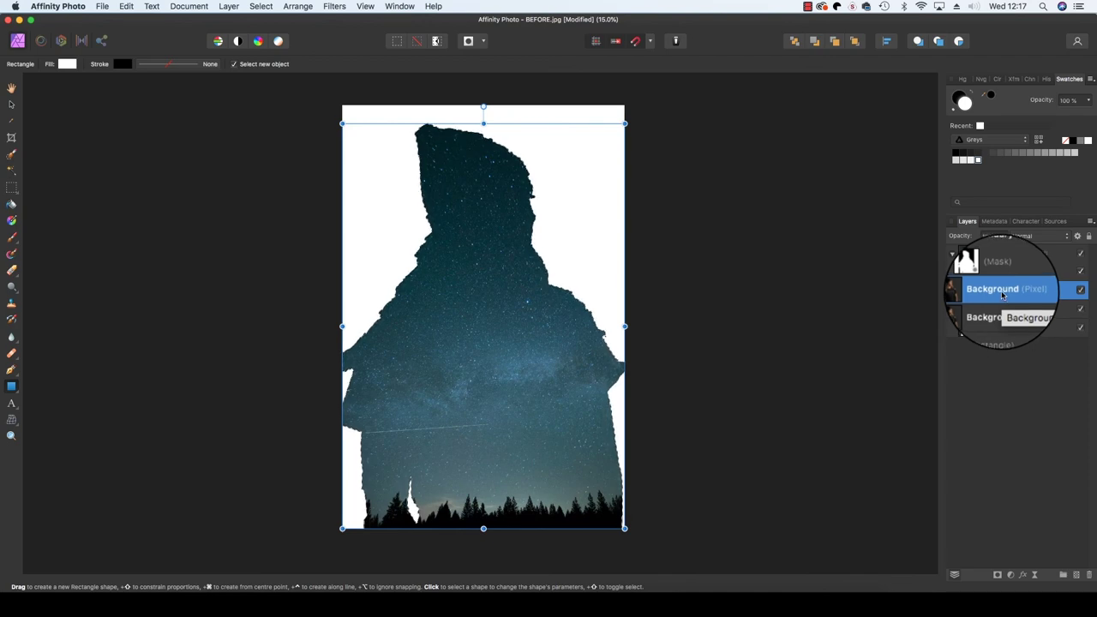
pyautogui.moveTo(1002, 296); pyautogui.dragTo(1000, 251)
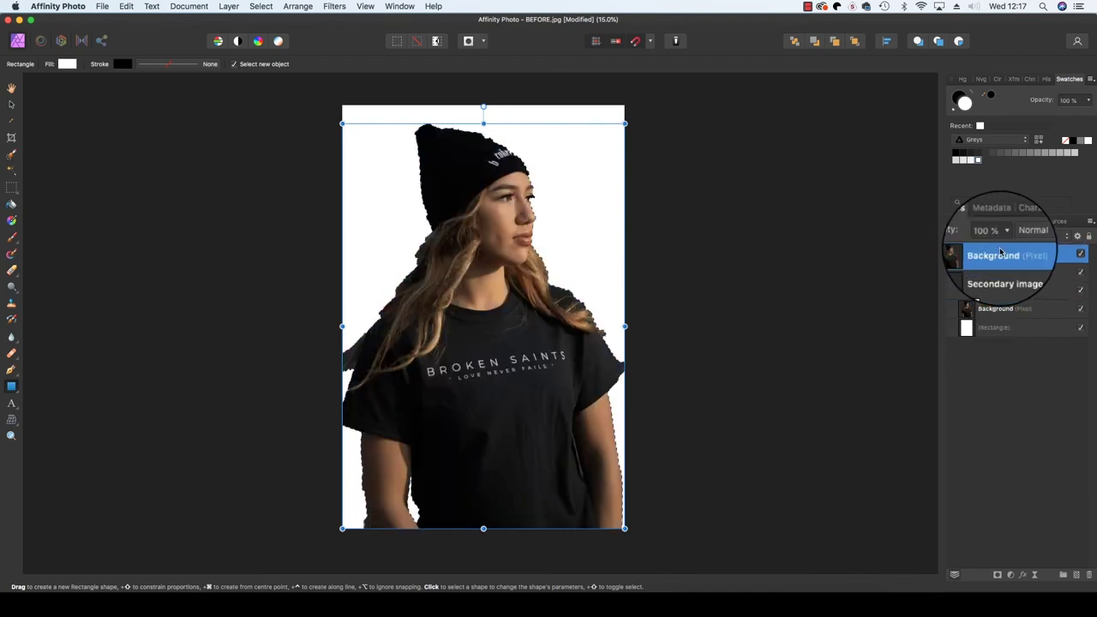
pyautogui.doubleClick(997, 251)
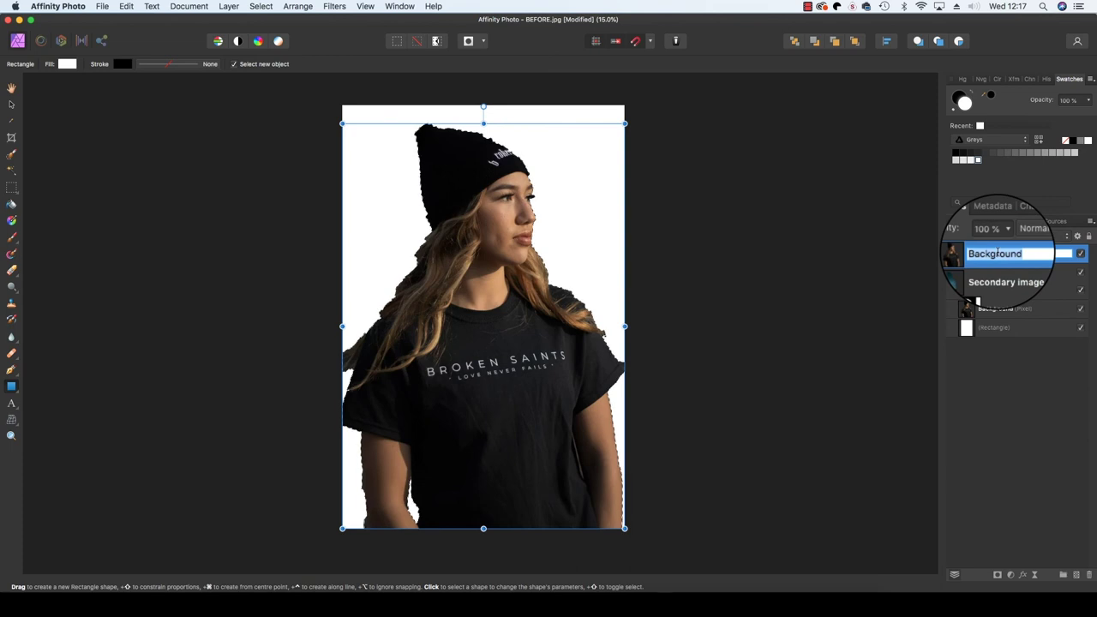
pyautogui.write('Dupli')
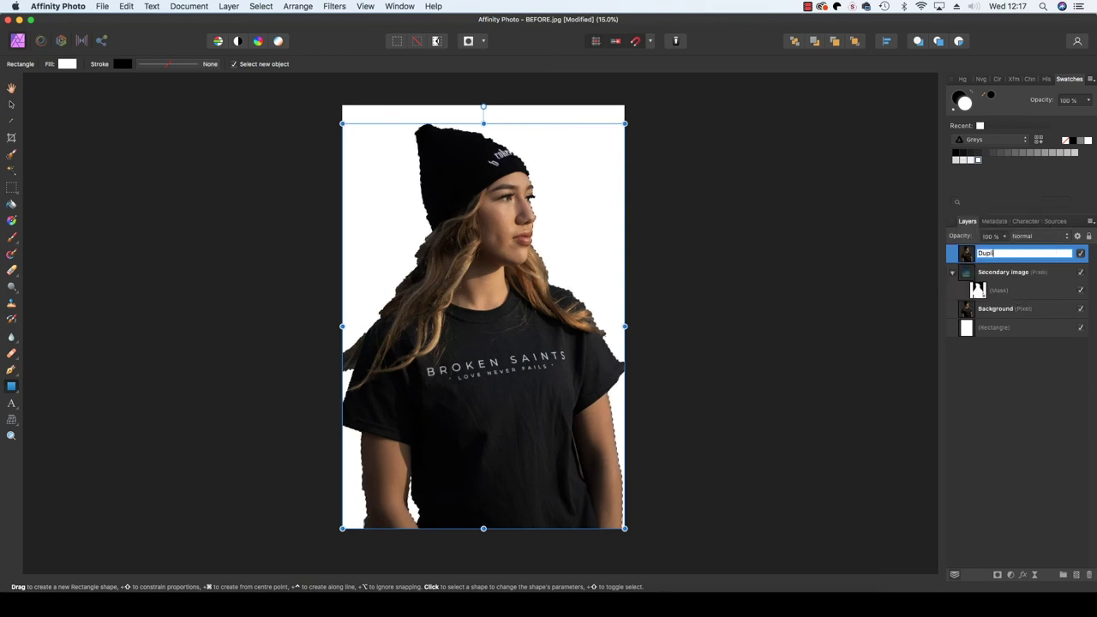
pyautogui.write('cate backgrou')
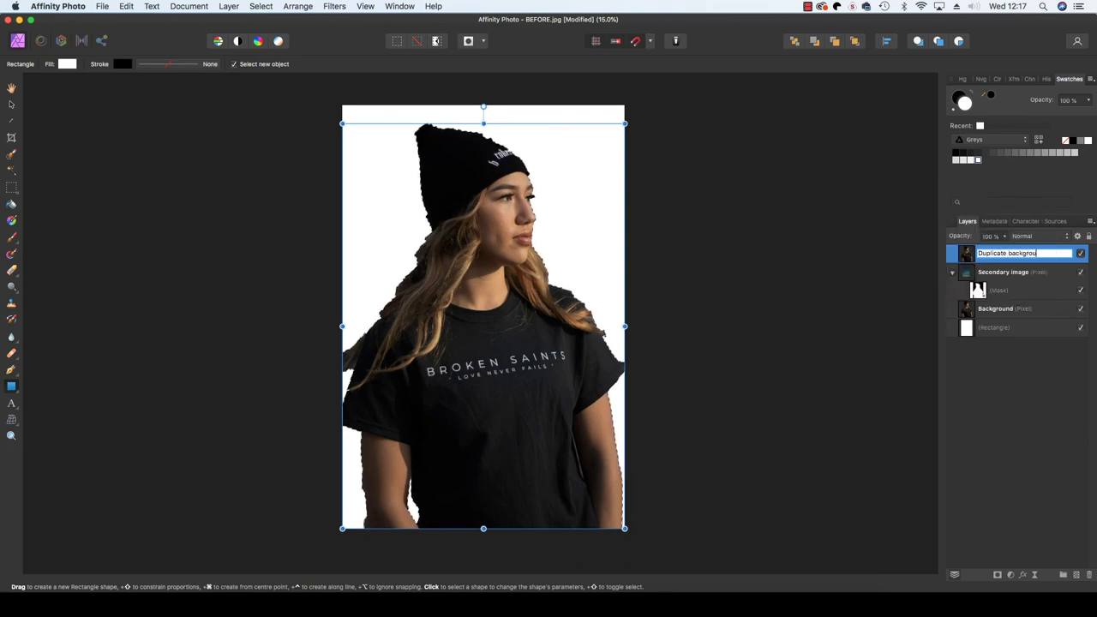
pyautogui.write('nd')
pyautogui.press('Return')
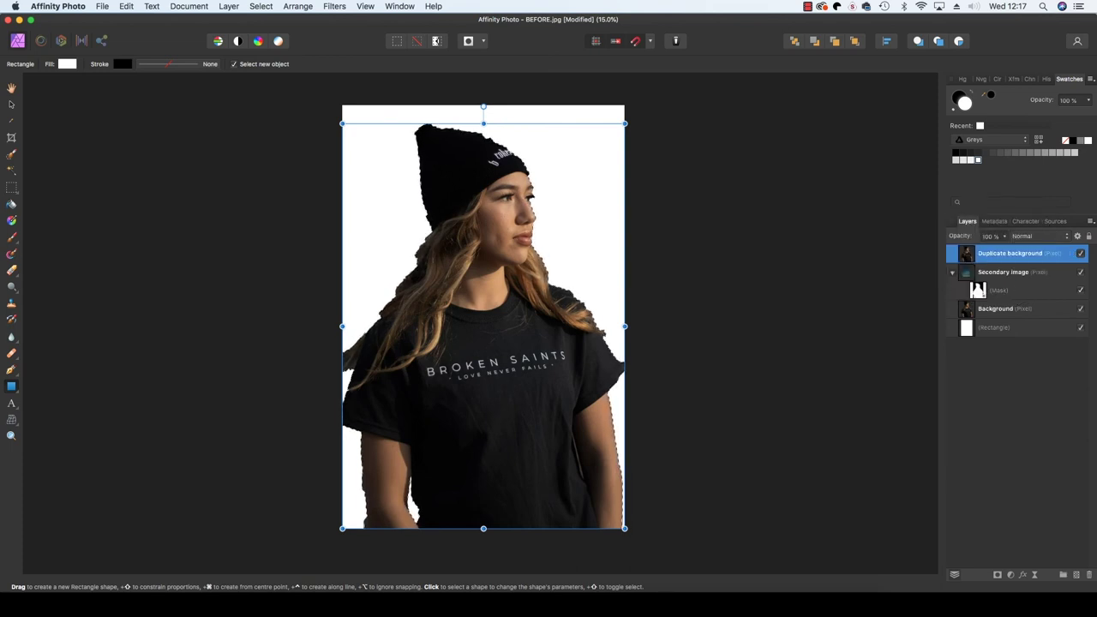
# Set the Duplicate background layer's blend mode to Lighten and add a layer mask
pyautogui.click(1025, 234)
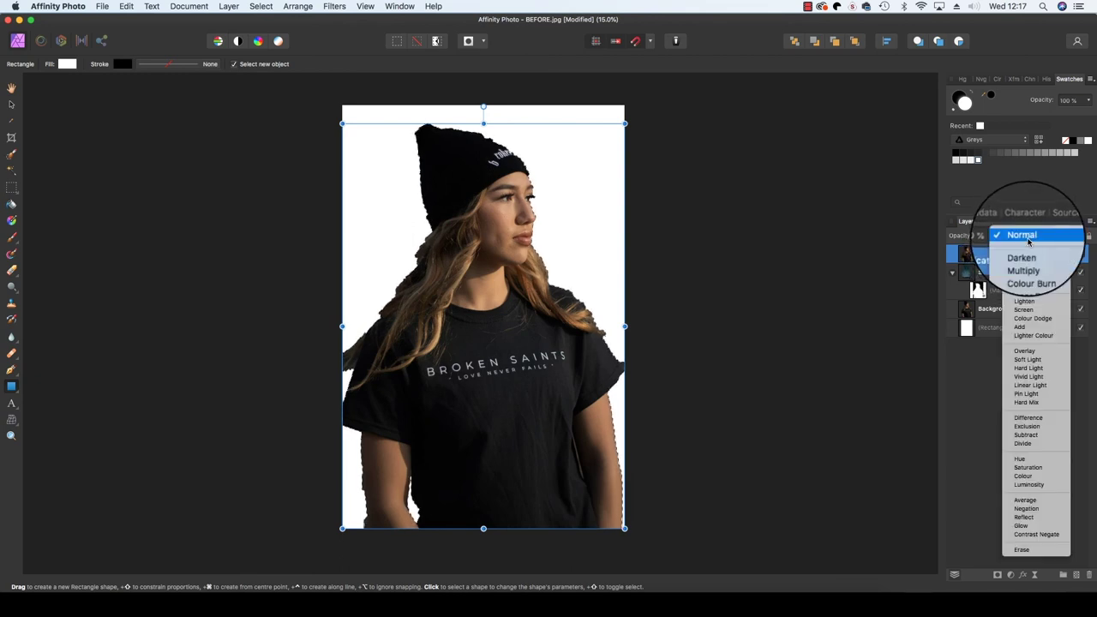
pyautogui.click(1034, 303)
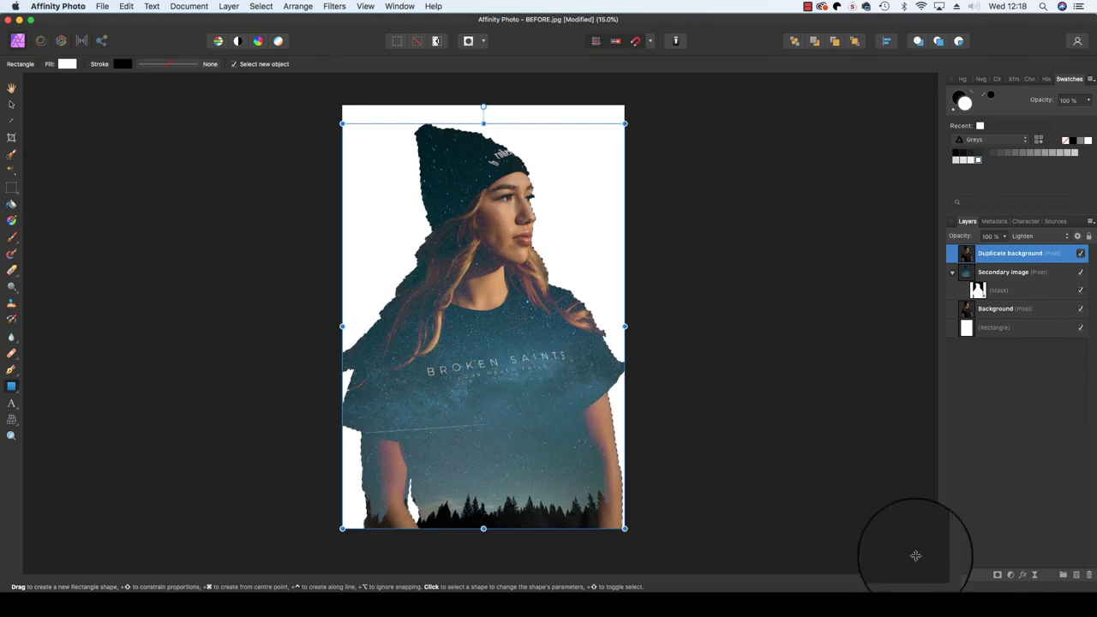
pyautogui.click(998, 576)
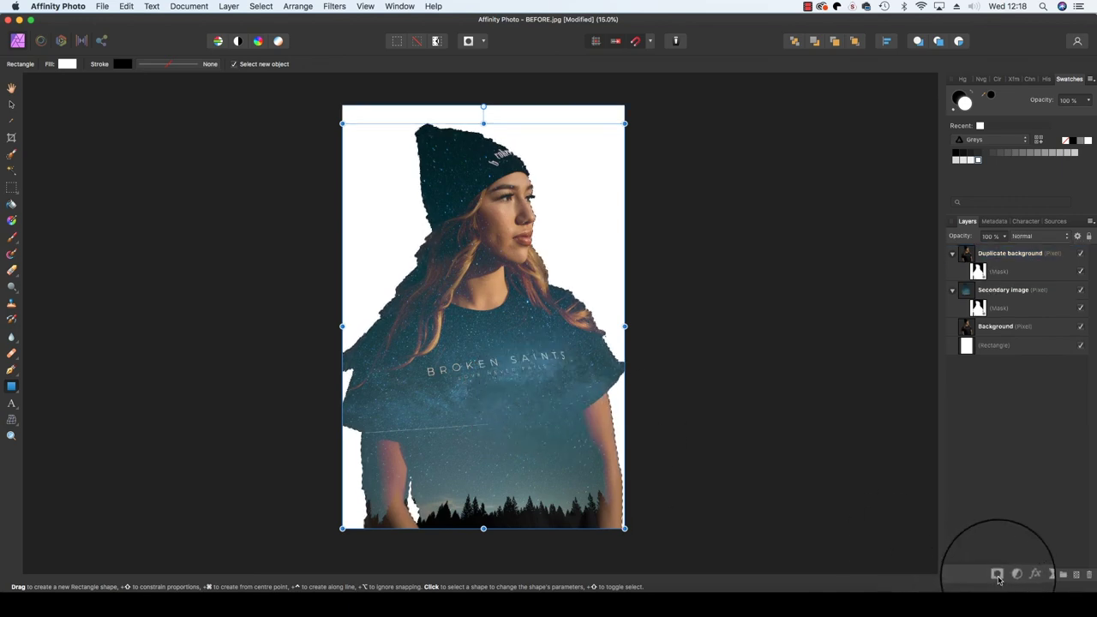
pyautogui.click(11, 240)
# Paint the face and hair back on the mask, then duplicate the Secondary image layer with Cmd+J
pyautogui.moveTo(508, 223)
pyautogui.mouseDown()
pyautogui.moveTo(497, 264)
pyautogui.moveTo(538, 339)
pyautogui.moveTo(526, 329)
pyautogui.moveTo(505, 349)
pyautogui.mouseUp()
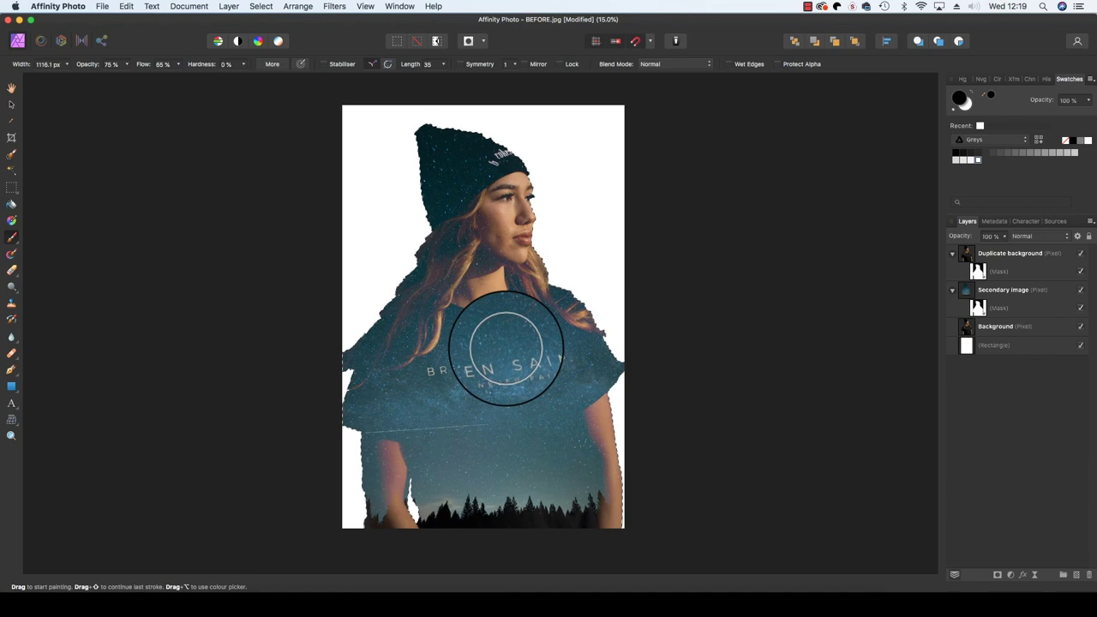
pyautogui.click(980, 295)
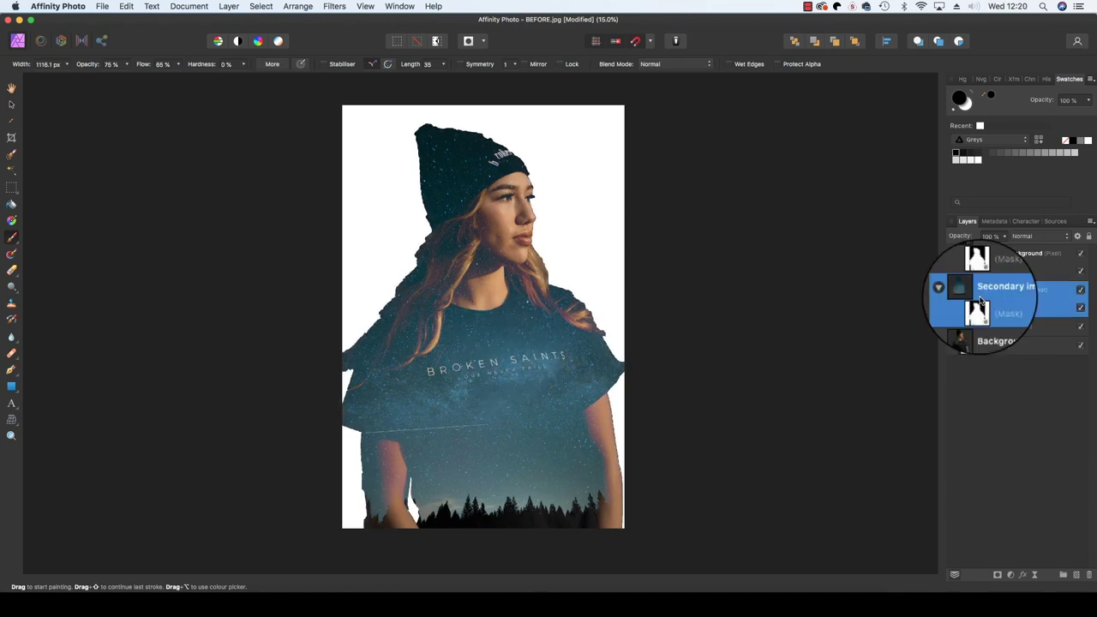
pyautogui.press('super+j')
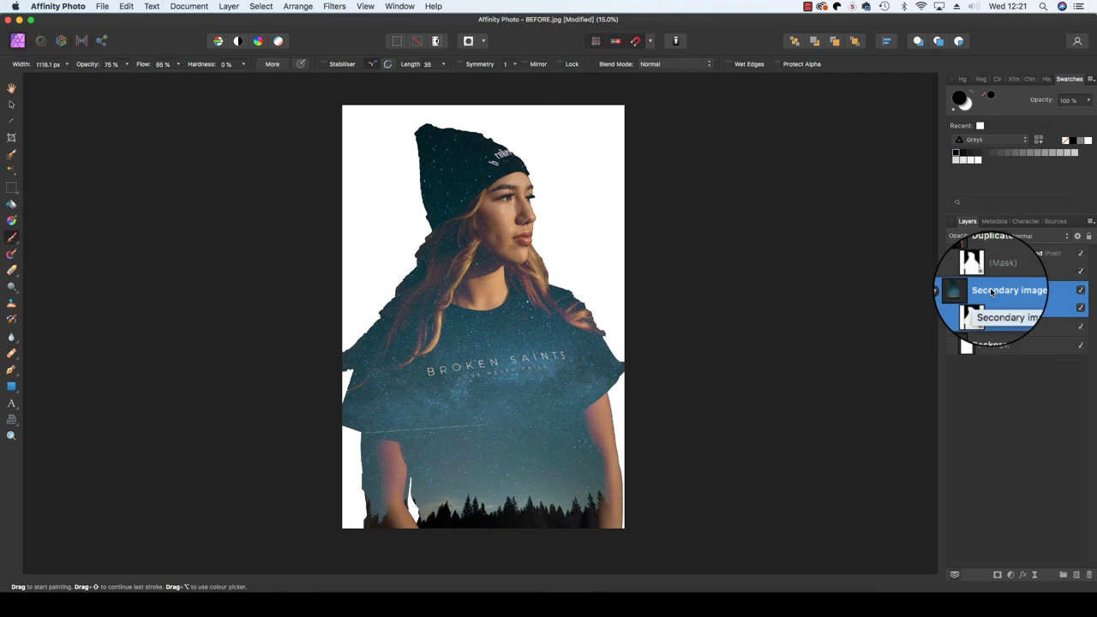
pyautogui.moveTo(992, 292); pyautogui.dragTo(992, 292)
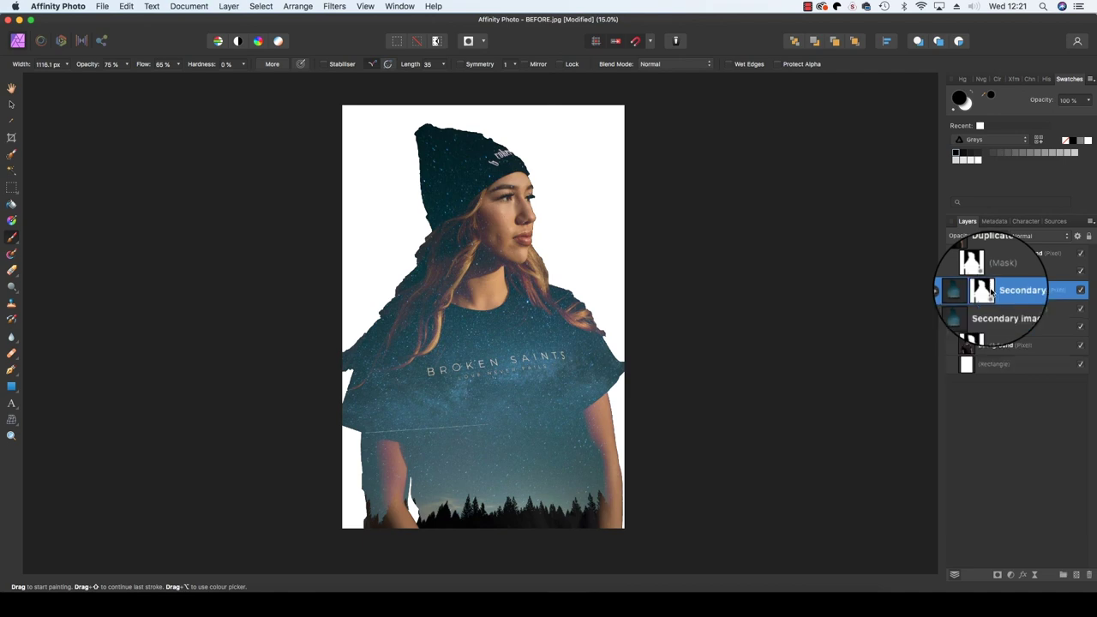
# Move the sky copy just above the white Rectangle and delete its mask
pyautogui.moveTo(991, 293); pyautogui.dragTo(998, 352)
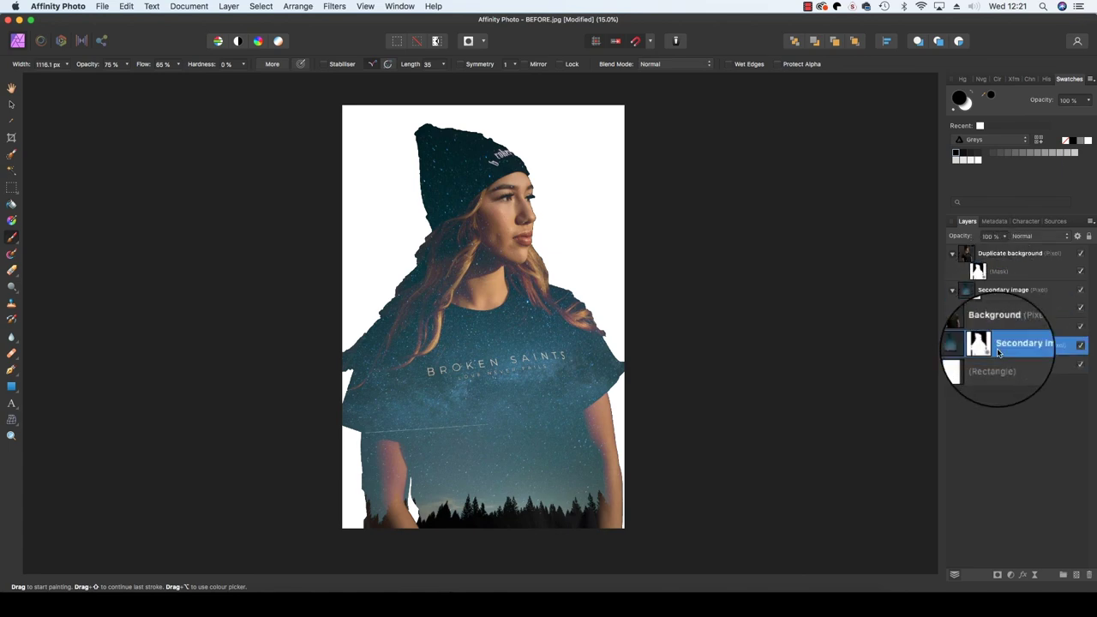
pyautogui.click(980, 364)
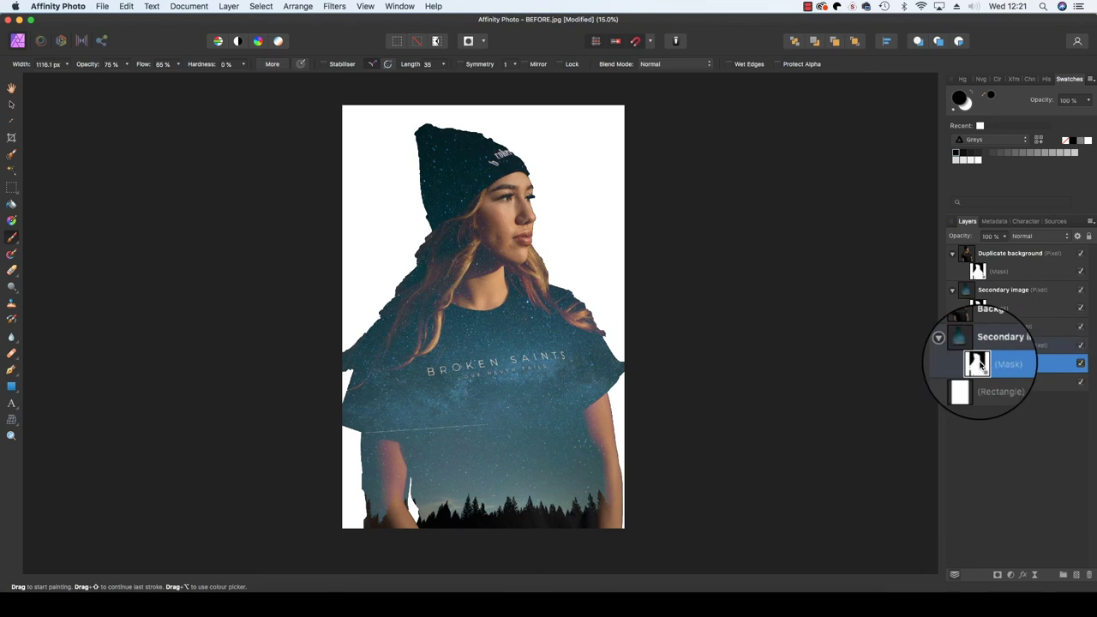
pyautogui.press('Delete')
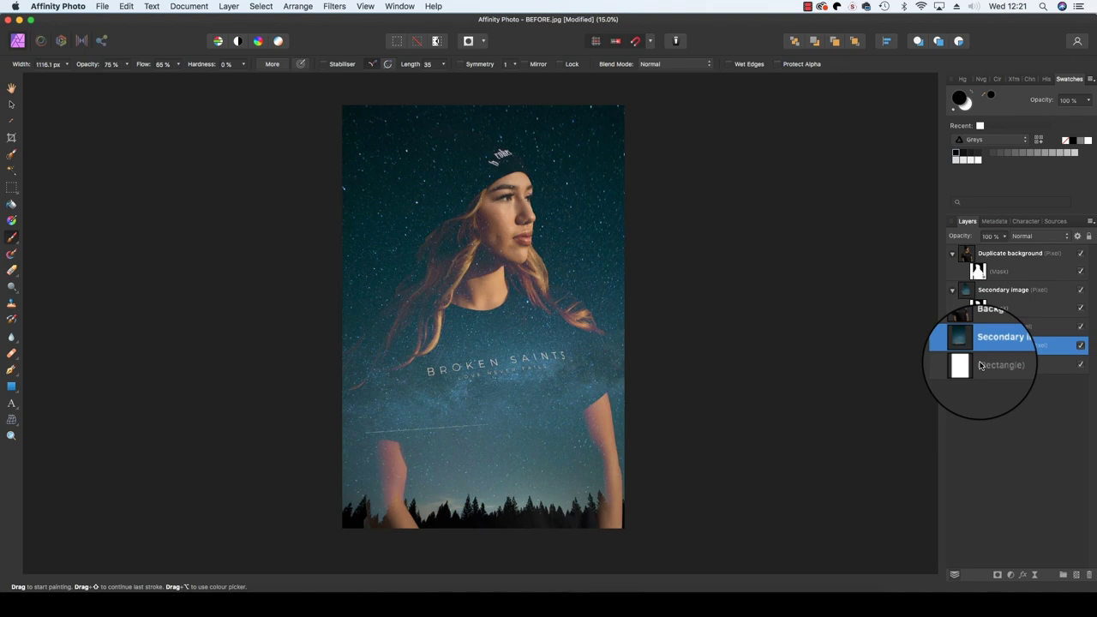
# Lower the sky copy's opacity to 86% and open File > Export with JPEG
pyautogui.click(1004, 235)
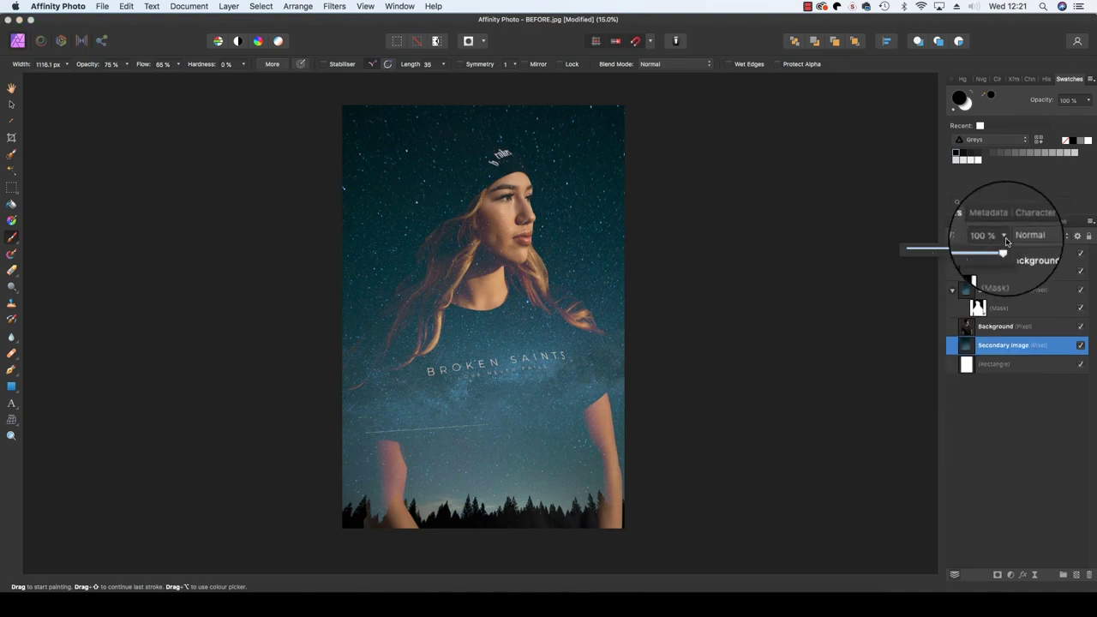
pyautogui.moveTo(1003, 249); pyautogui.dragTo(990, 251)
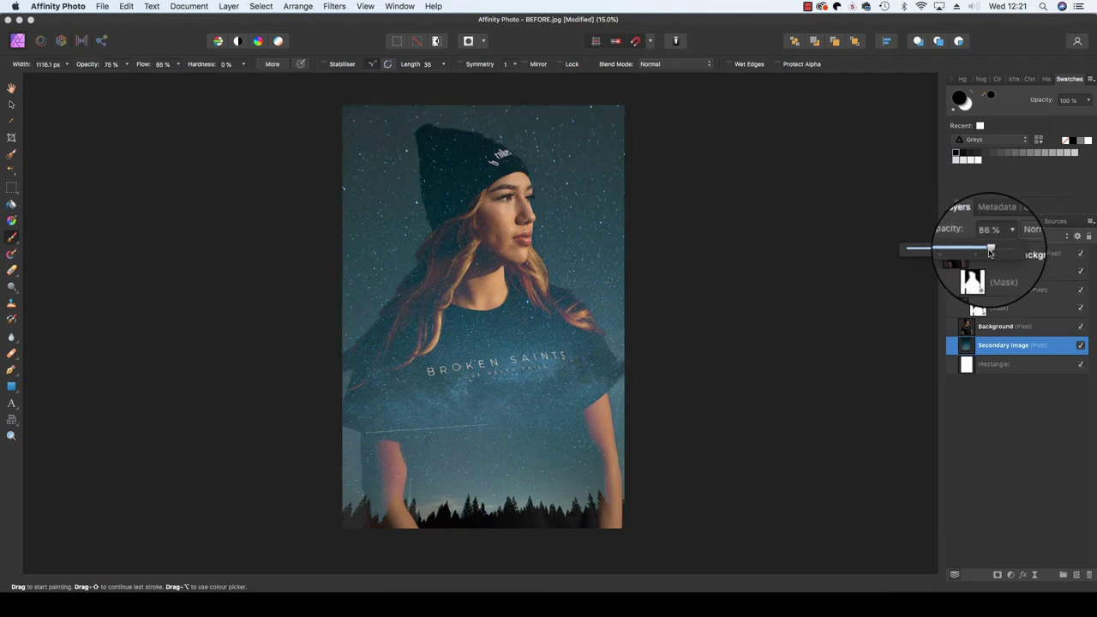
pyautogui.moveTo(990, 251); pyautogui.dragTo(990, 251)
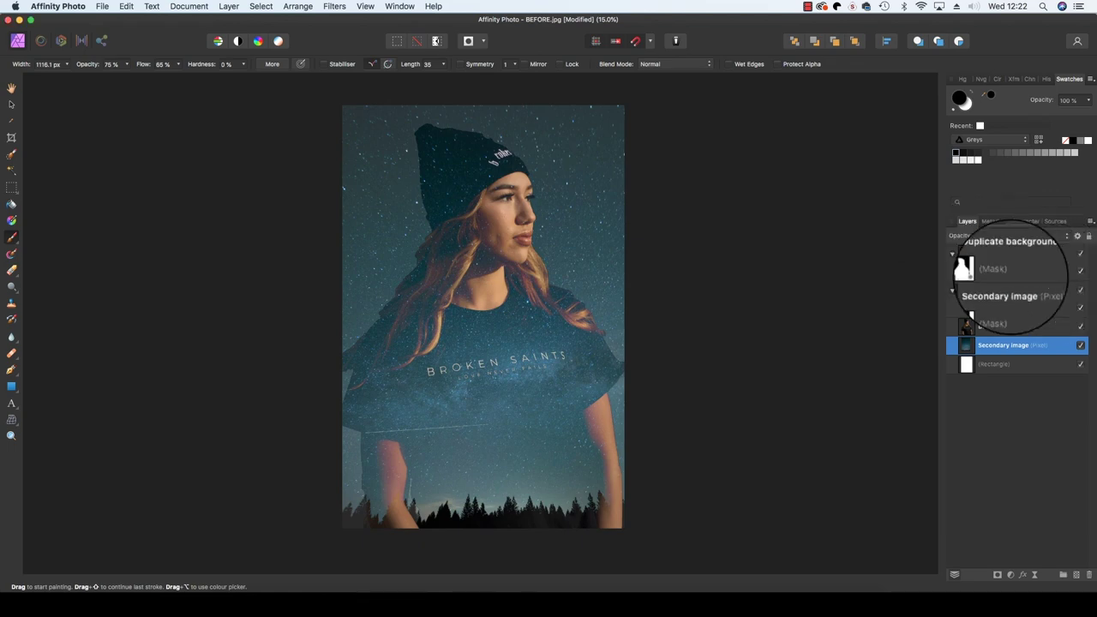
pyautogui.click(106, 9)
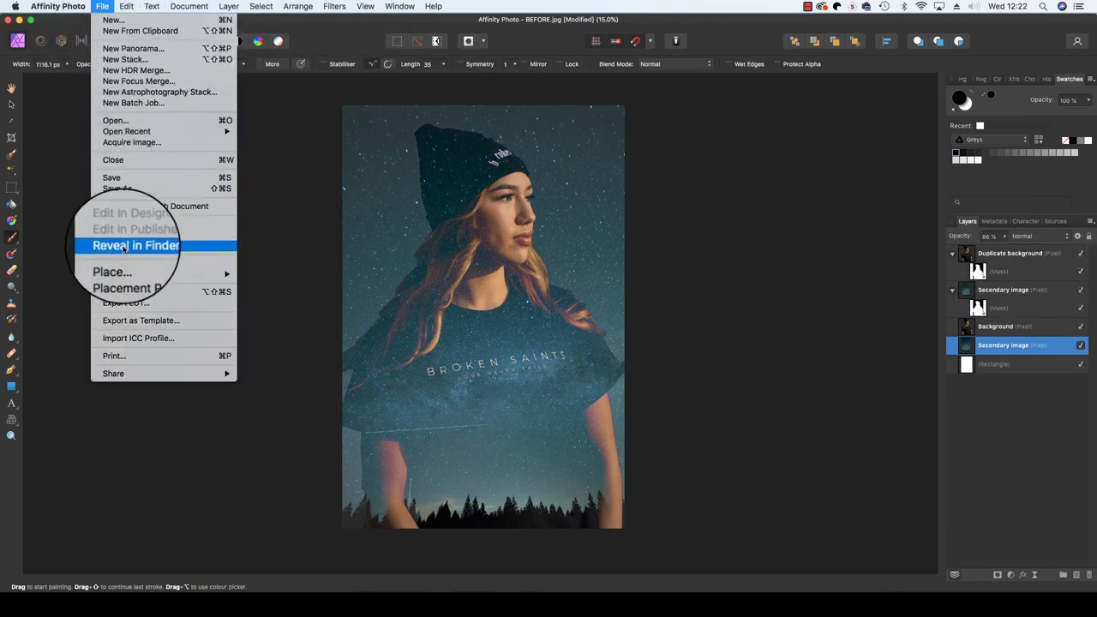
pyautogui.click(118, 293)
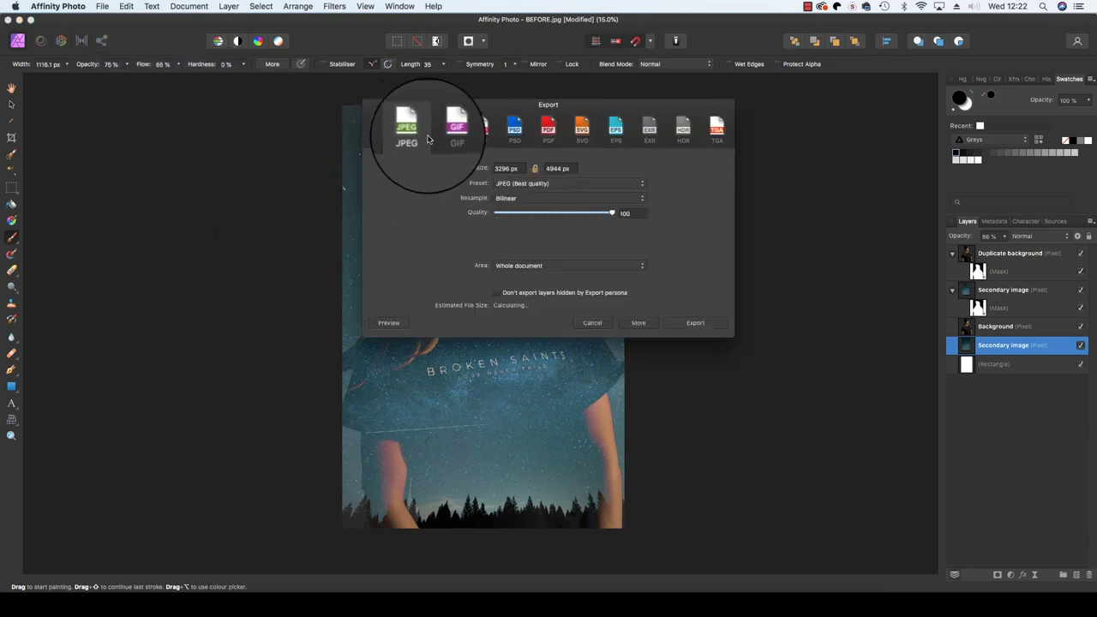